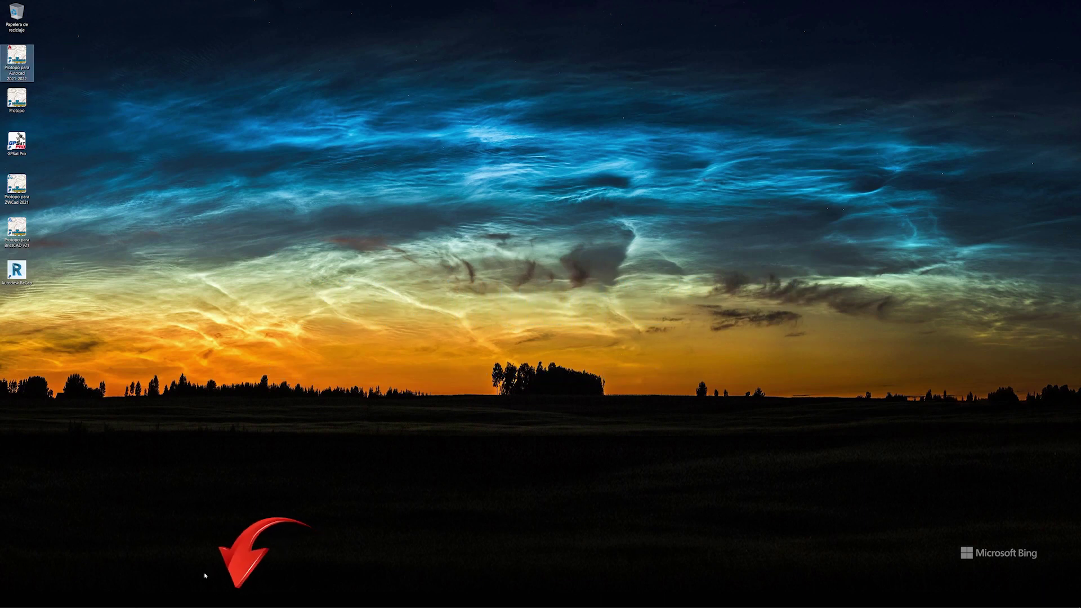
Load the site's .rcp point cloud and the .mdp terrain model, accepting Configurar MDP.
{"action": "left_click", "coordinate": [236, 601]}
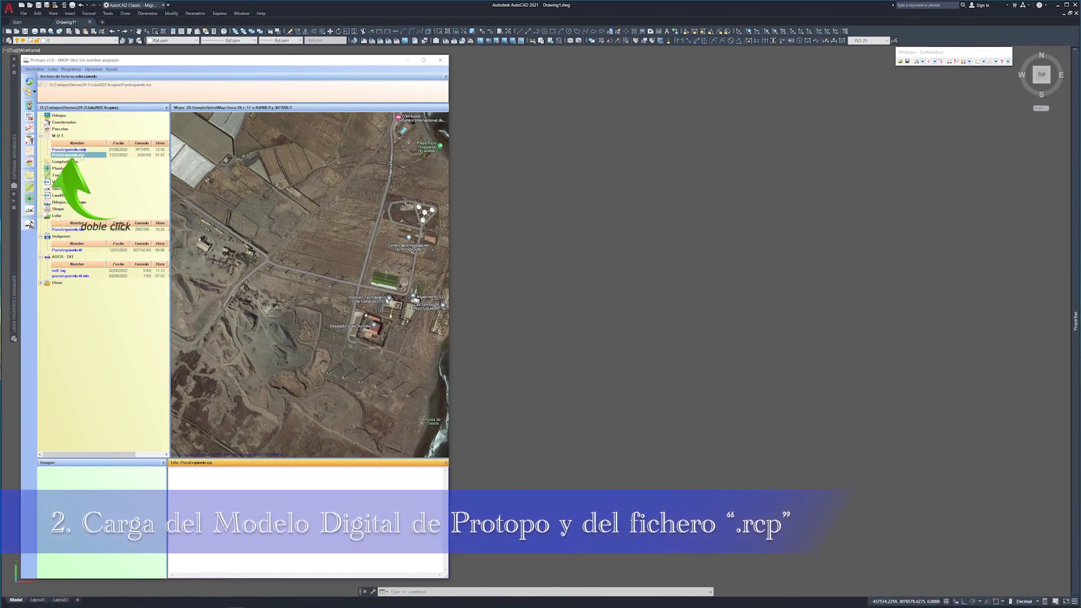
{"action": "double_click", "coordinate": [79, 155]}
{"action": "key", "text": "alt+Tab"}
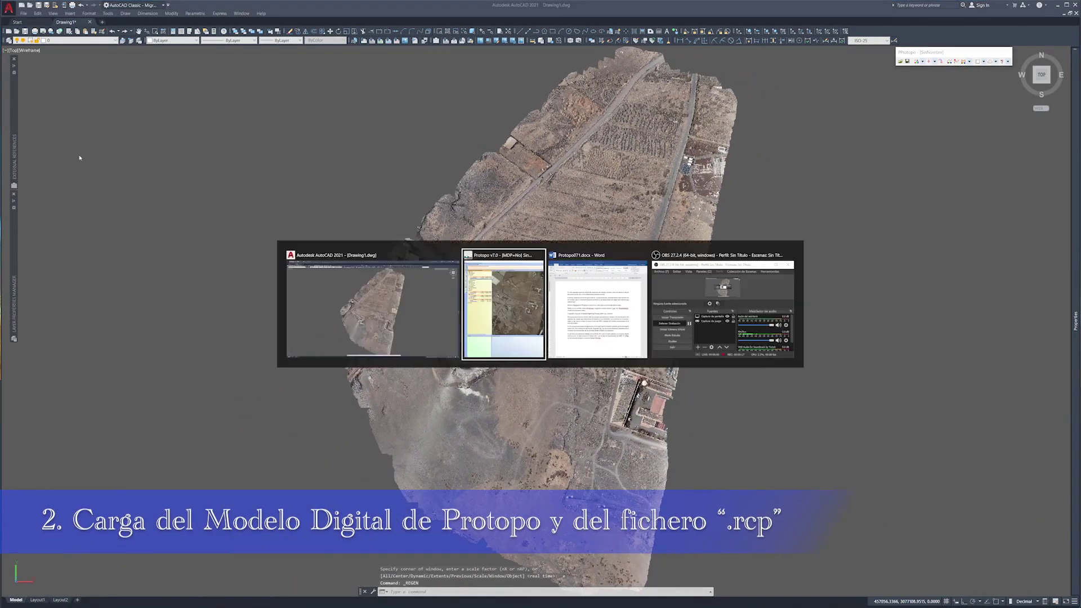
{"action": "key", "text": "Up"}
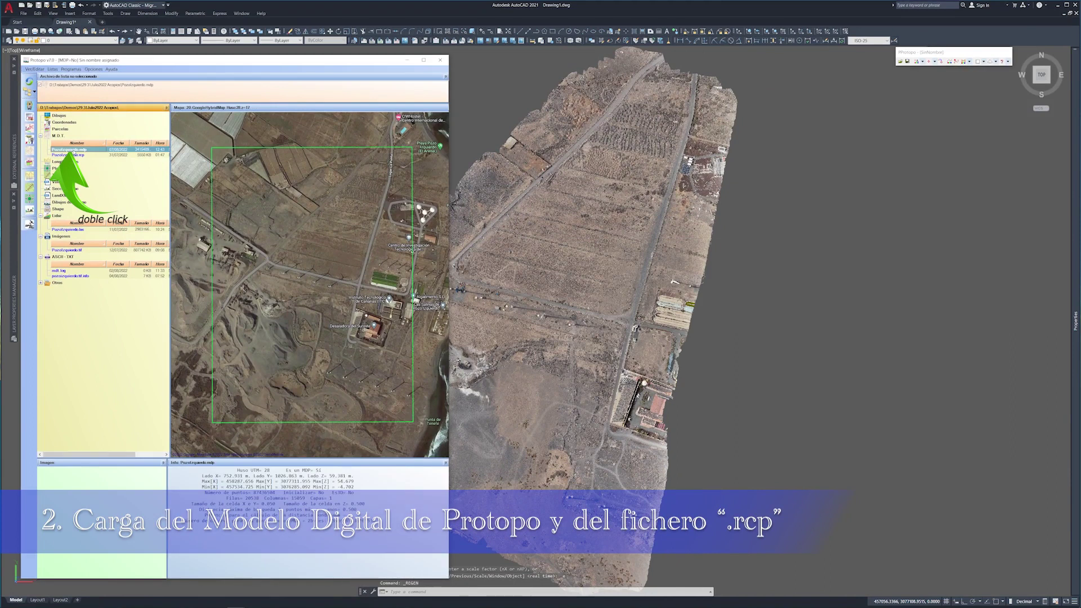
{"action": "double_click", "coordinate": [69, 149]}
{"action": "left_click", "coordinate": [523, 357]}
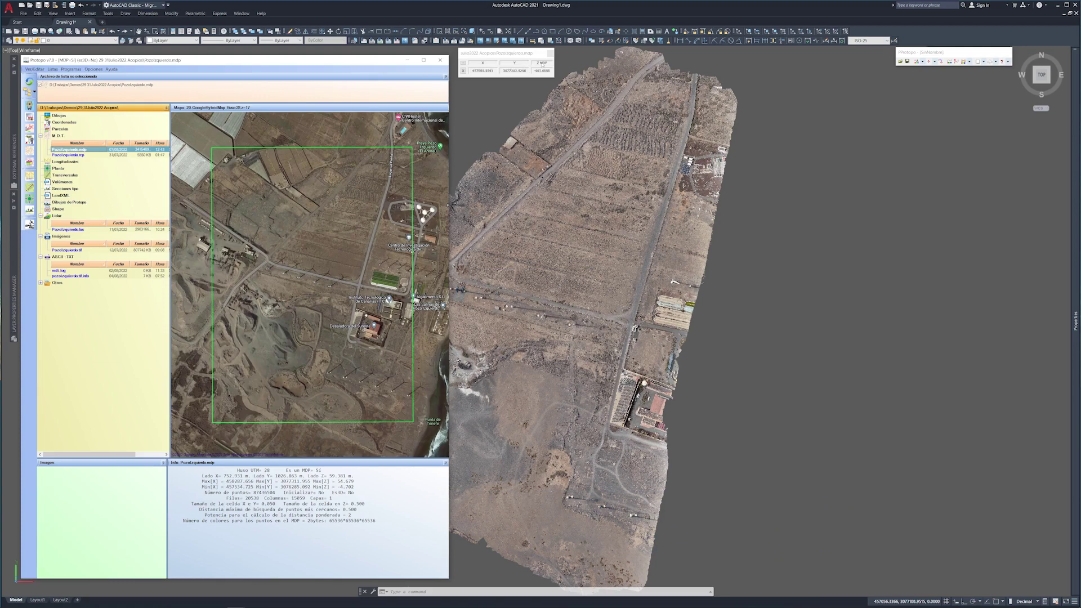
{"action": "left_click", "coordinate": [550, 54]}
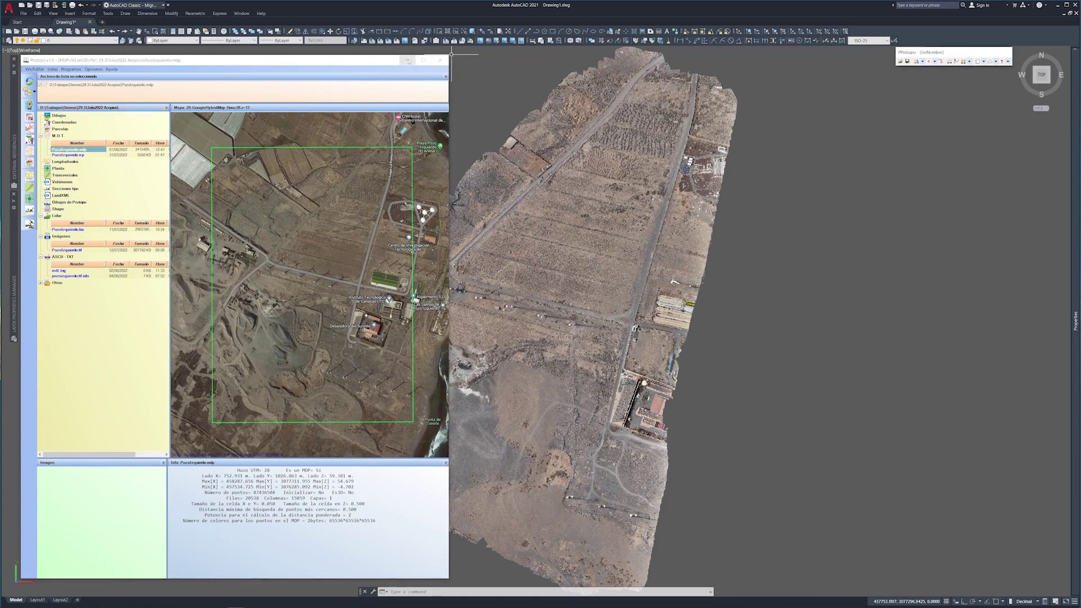
{"action": "left_click", "coordinate": [408, 61]}
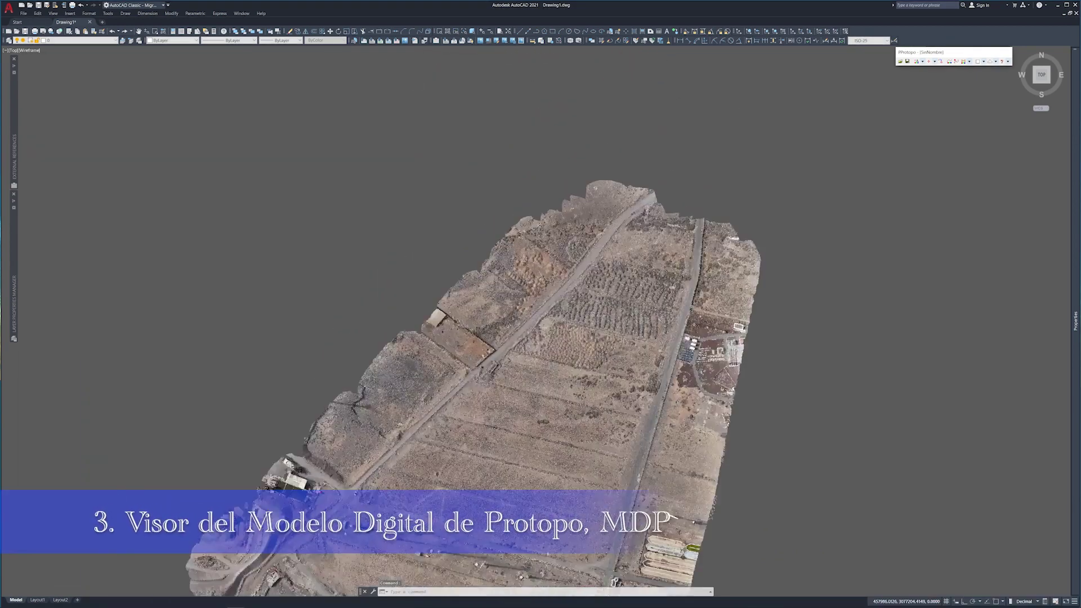
Zoom and pan in on the cluster of small mounds in the terrain model.
{"action": "scroll", "coordinate": [530, 260], "scroll_direction": "up", "scroll_amount": 3}
{"action": "scroll", "coordinate": [530, 261], "scroll_direction": "up", "scroll_amount": 2}
{"action": "scroll", "coordinate": [530, 260], "scroll_direction": "up", "scroll_amount": 2}
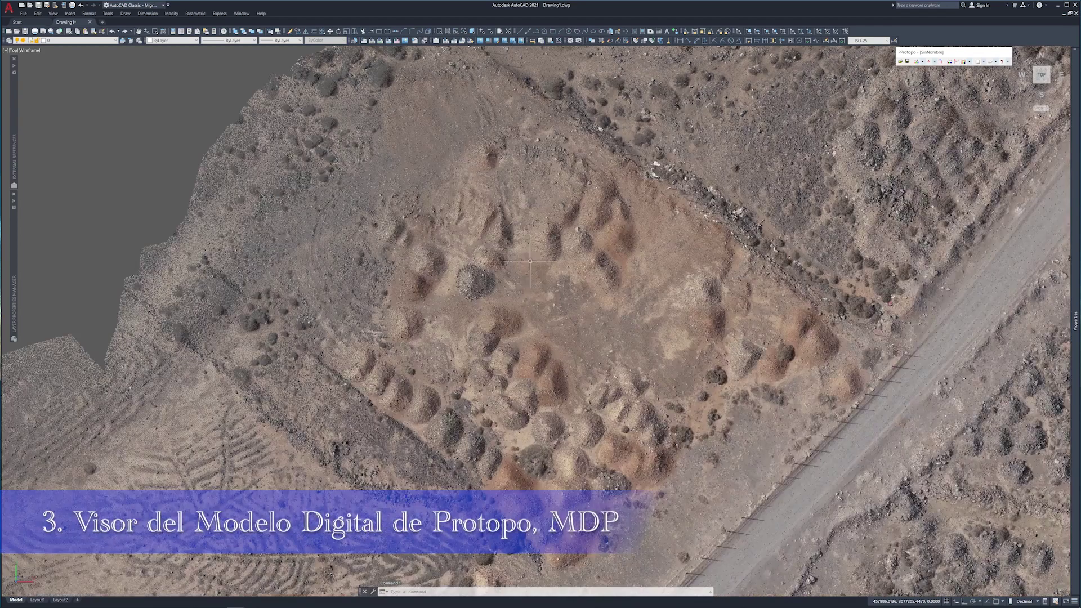
{"action": "left_click_drag", "start_coordinate": [488, 360], "coordinate": [587, 248]}
{"action": "key", "text": "Escape"}
{"action": "scroll", "coordinate": [481, 267], "scroll_direction": "up", "scroll_amount": 1}
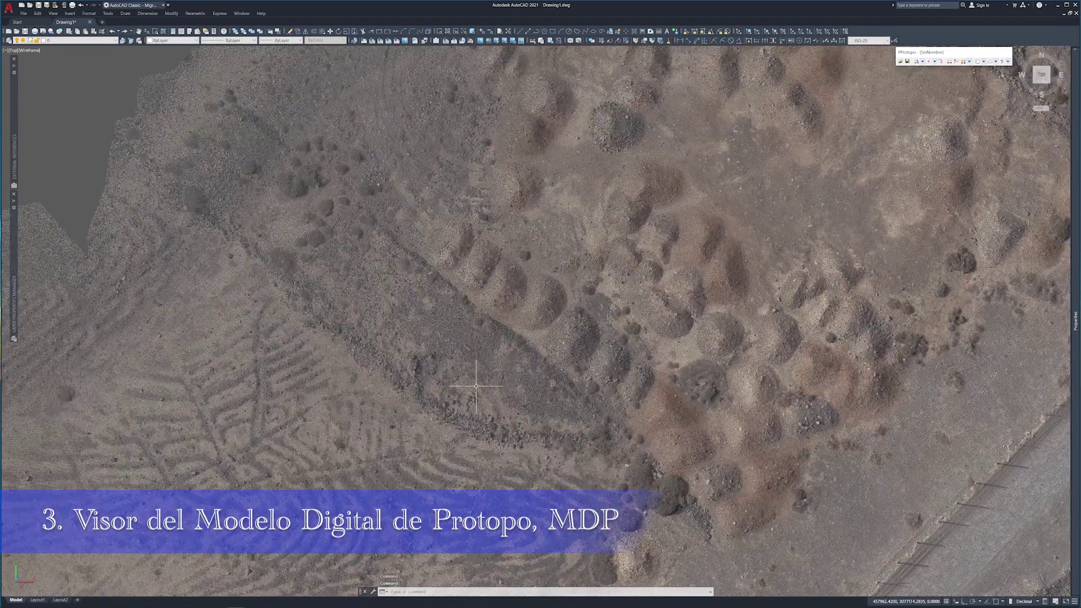
{"action": "scroll", "coordinate": [476, 387], "scroll_direction": "up", "scroll_amount": 2}
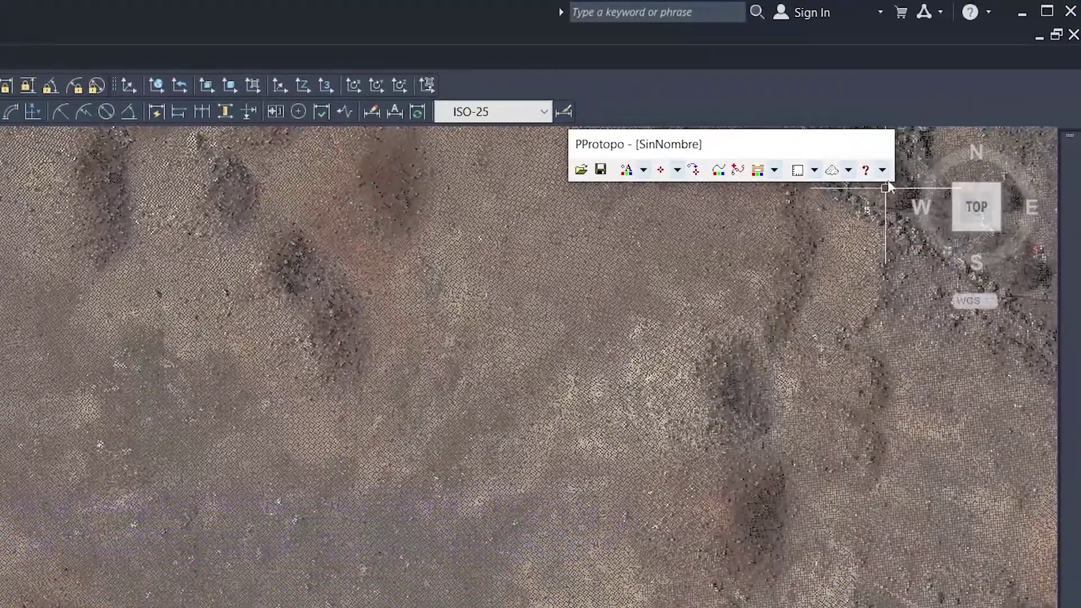
Open the Ver visor MDP readout and accept its Config.Visor frame settings.
{"action": "left_click", "coordinate": [848, 171]}
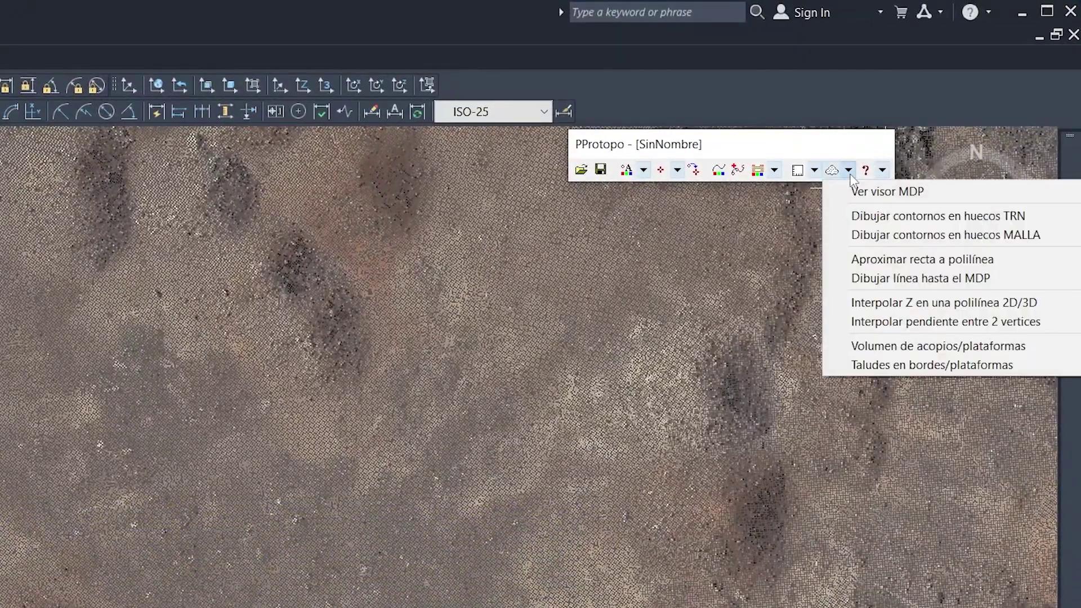
{"action": "left_click", "coordinate": [870, 195]}
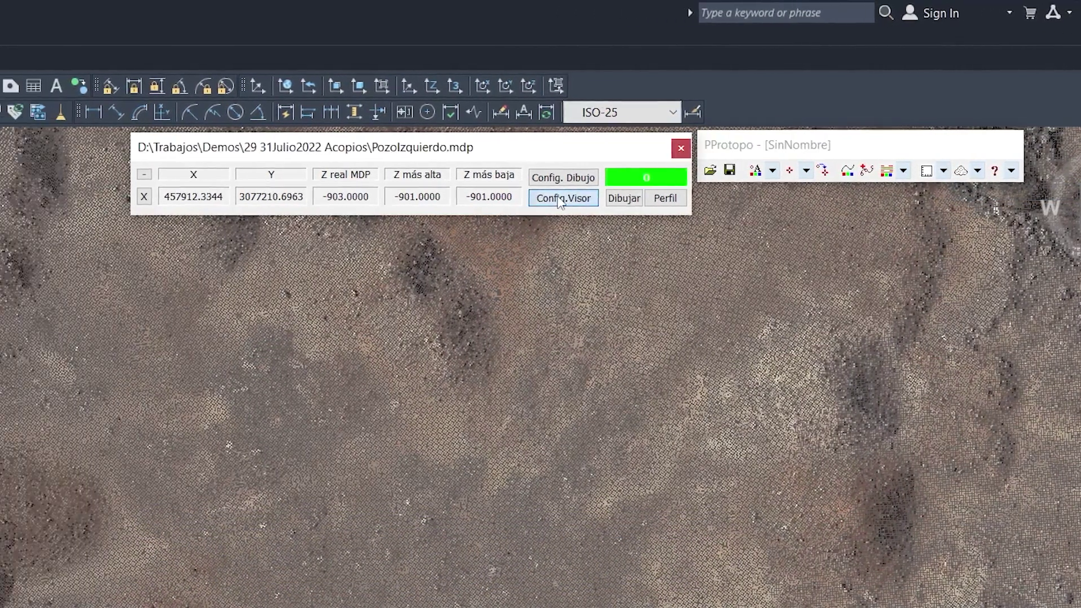
{"action": "left_click", "coordinate": [529, 196]}
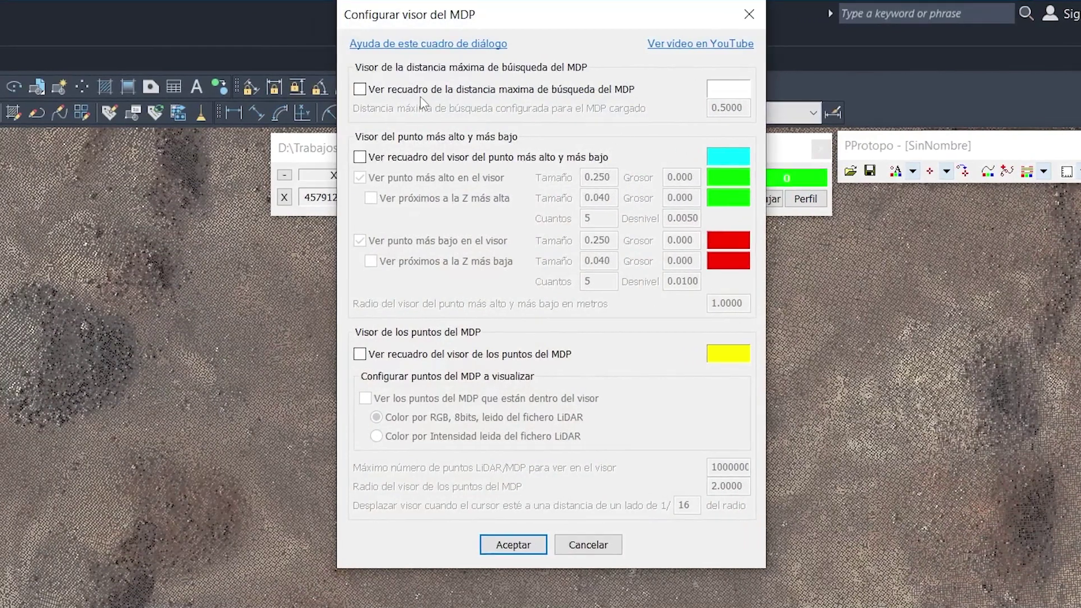
{"action": "left_click", "coordinate": [420, 94]}
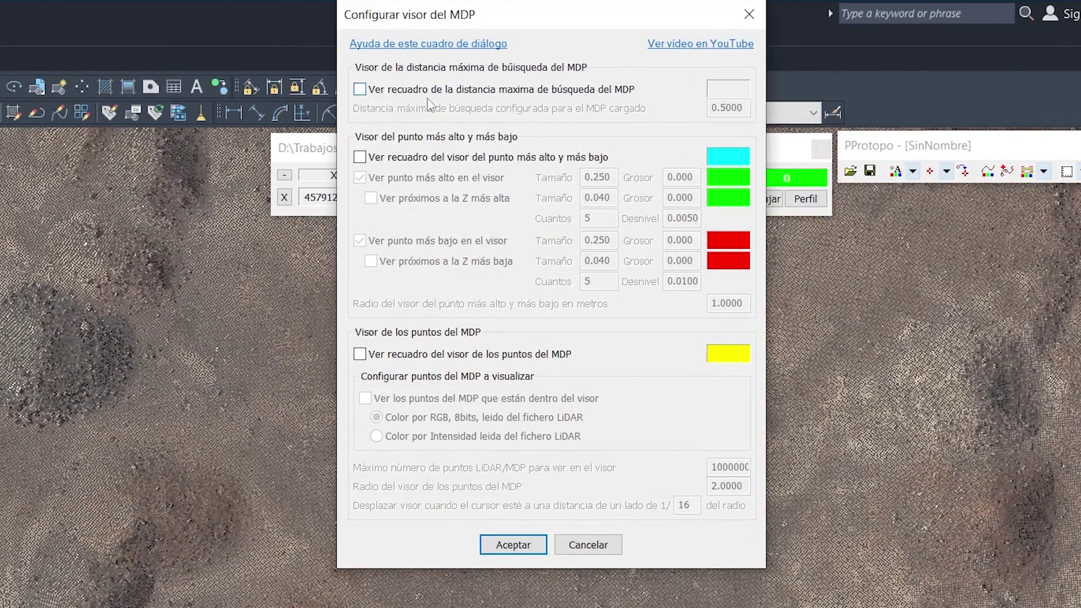
{"action": "left_click", "coordinate": [452, 158]}
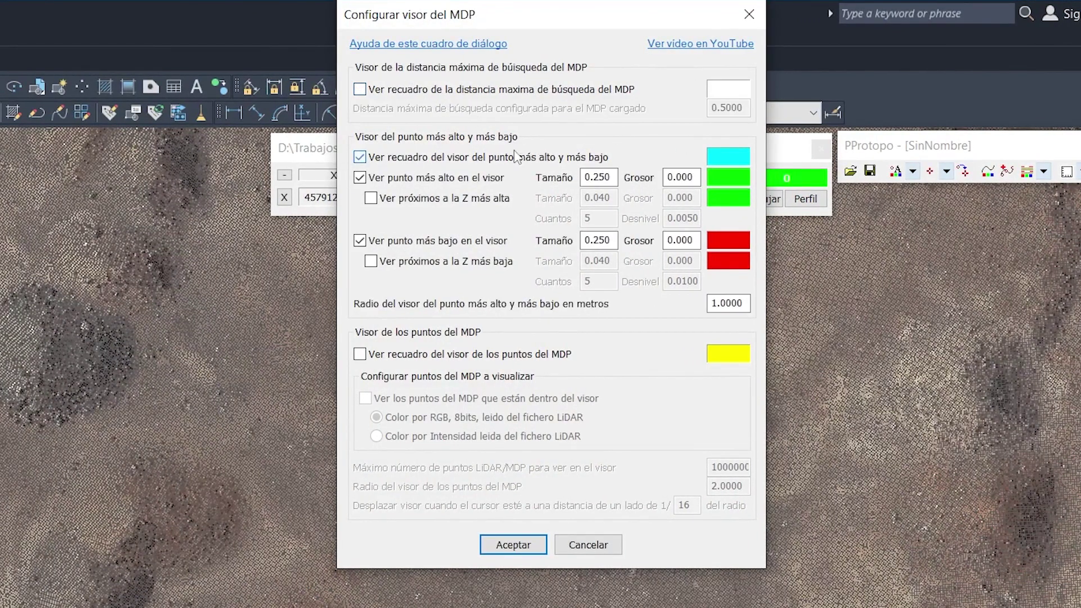
{"action": "left_click", "coordinate": [495, 159]}
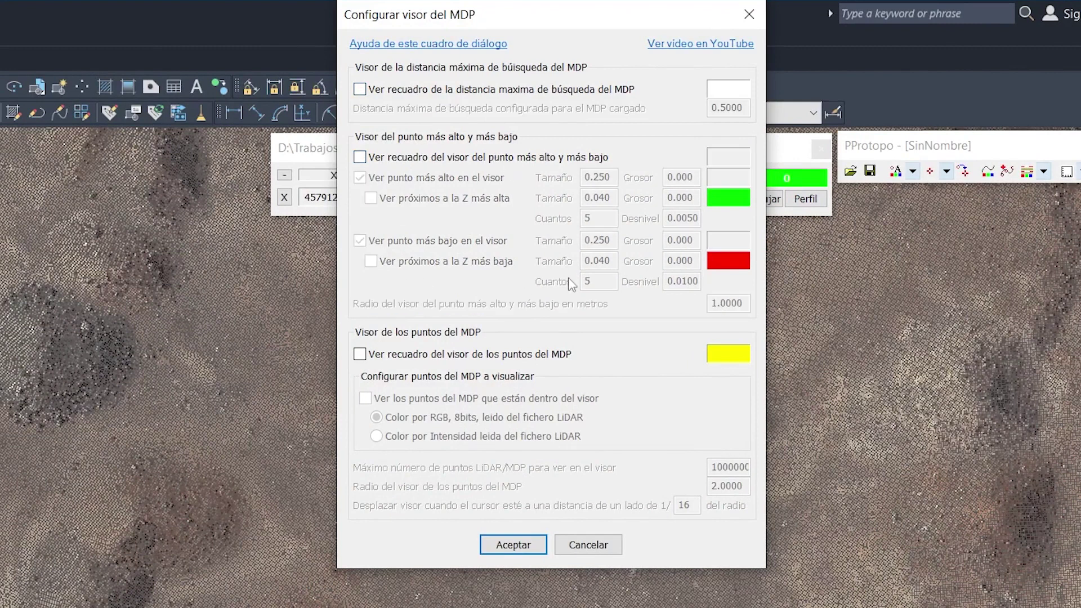
{"action": "left_click", "coordinate": [530, 545]}
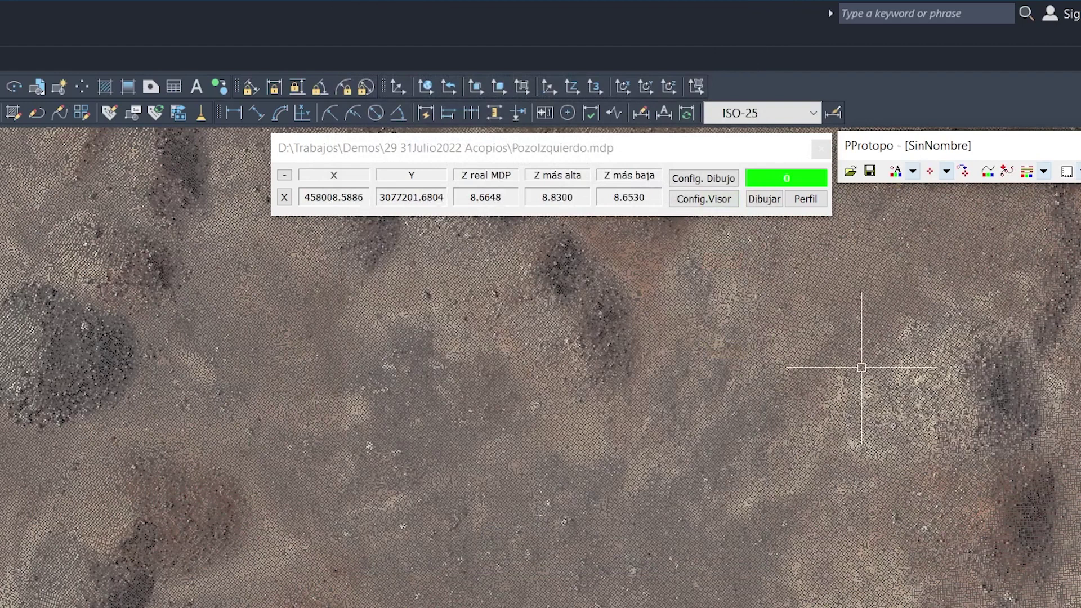
Review the Config. Dibujo drawing-mode settings and accept them unchanged.
{"action": "left_click", "coordinate": [714, 179]}
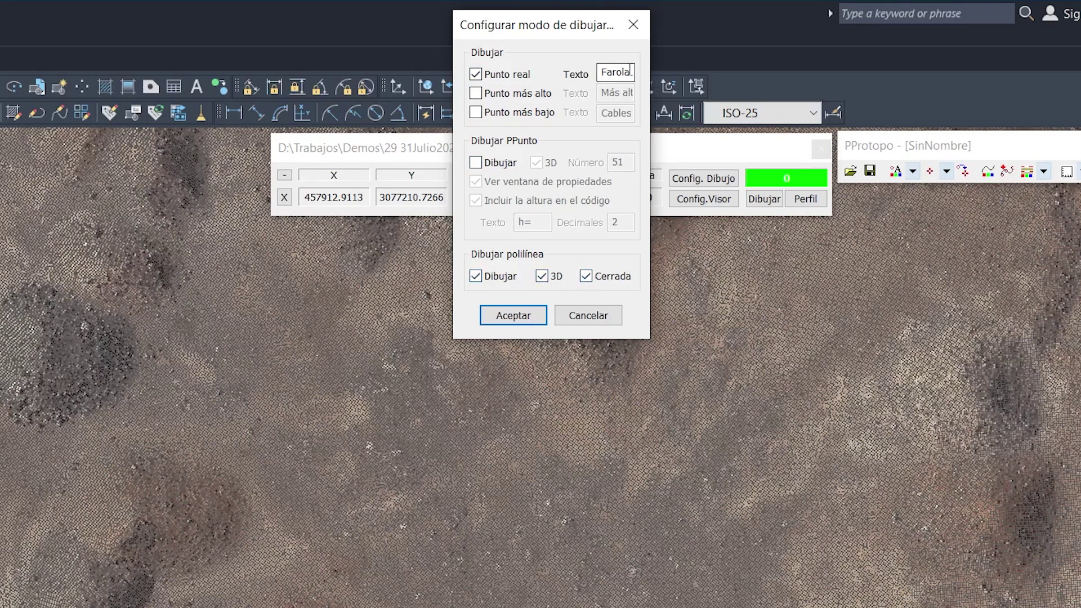
{"action": "left_click", "coordinate": [513, 315]}
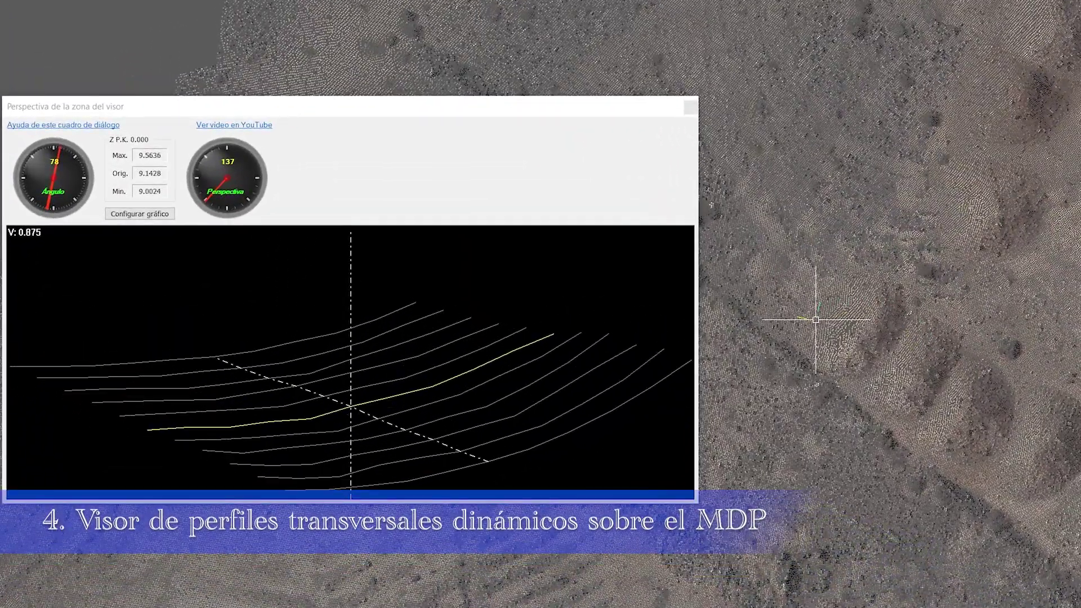
{"action": "scroll", "coordinate": [822, 320], "scroll_direction": "up", "scroll_amount": 3}
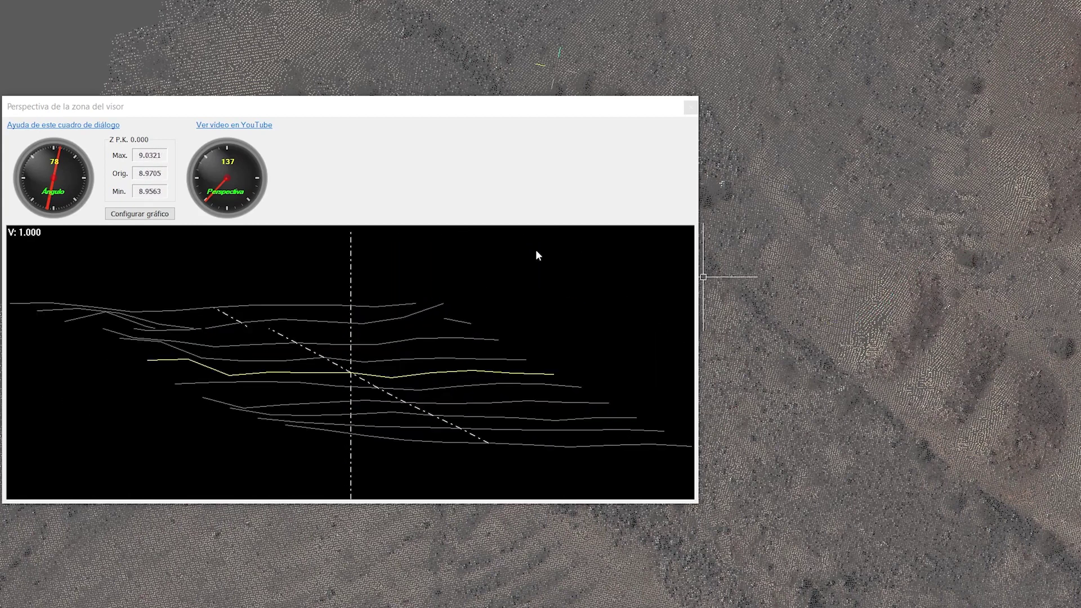
Open Configurar gráfico in the Perspectiva de la zona del visor window.
{"action": "left_click", "coordinate": [137, 215]}
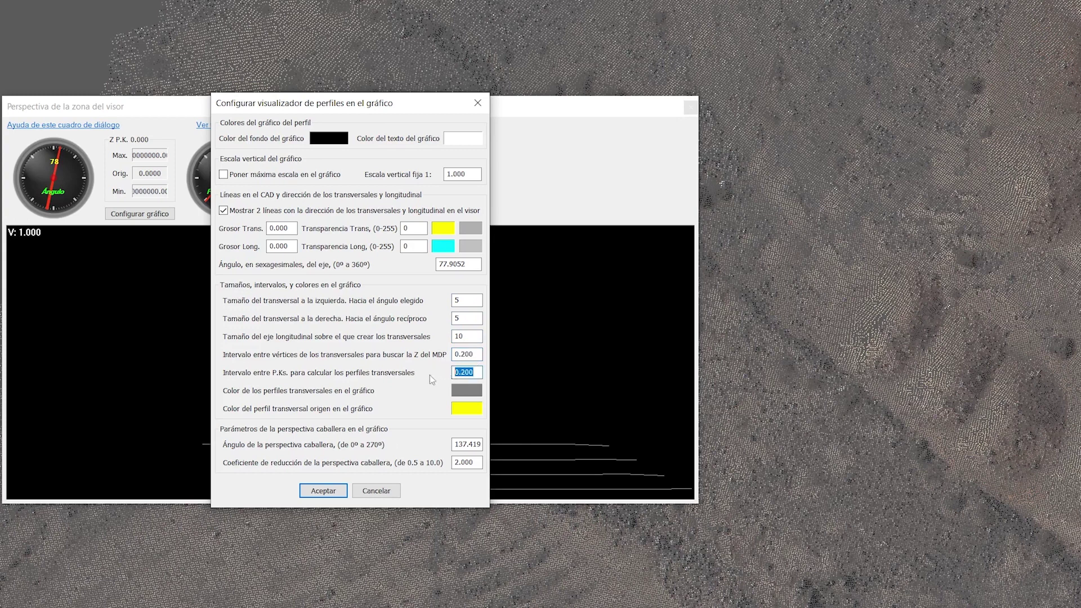
Apply the denser profile intervals in Configurar visualizador de perfiles.
{"action": "left_click", "coordinate": [336, 490]}
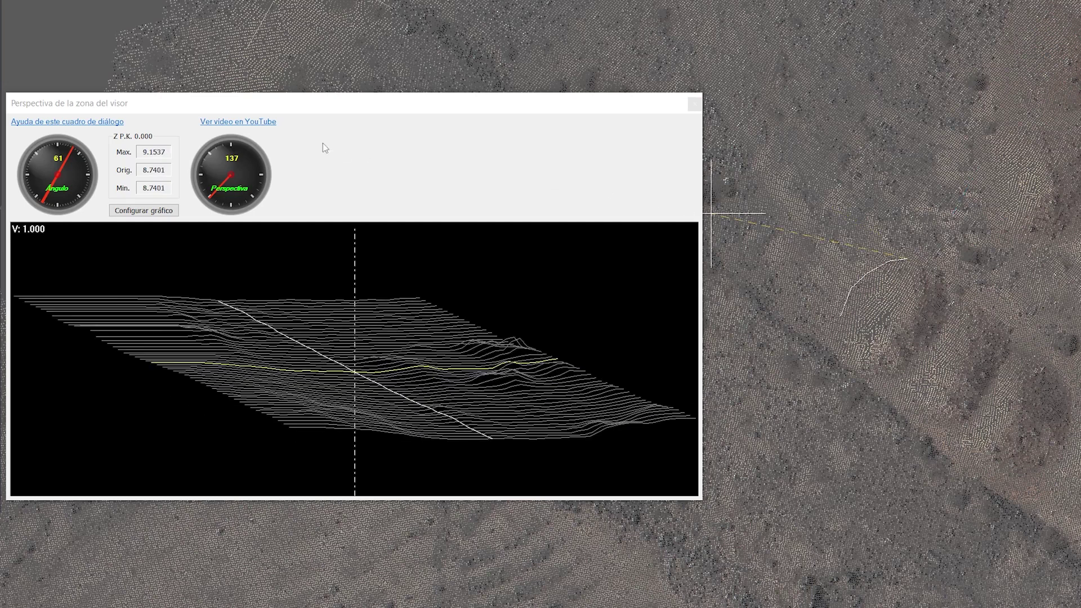
Set the profile perspective to 122 and close the profile viewer.
{"action": "left_click", "coordinate": [218, 151]}
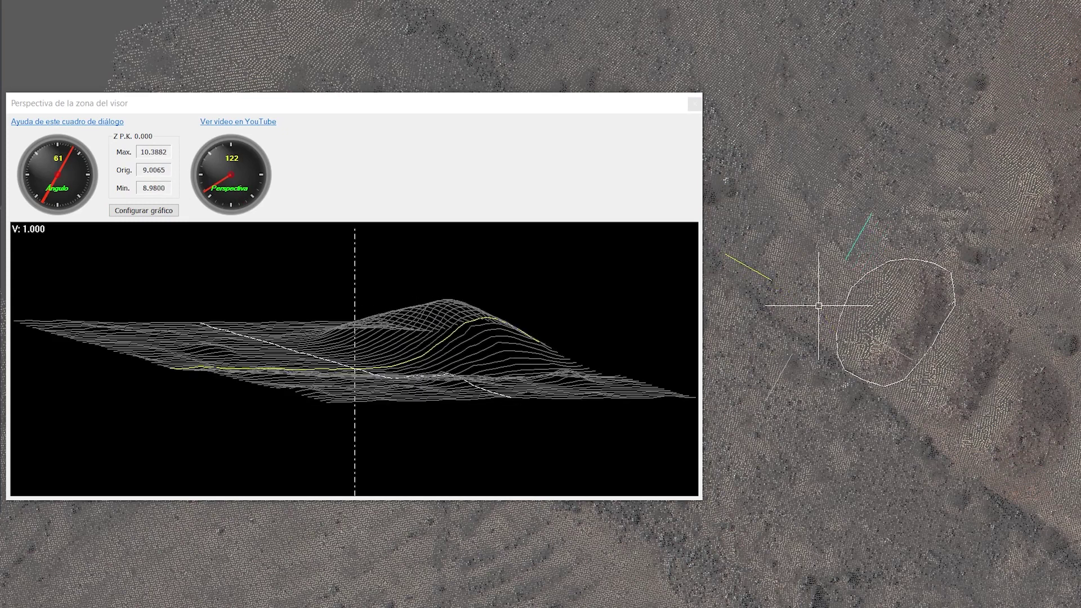
{"action": "left_click", "coordinate": [694, 104]}
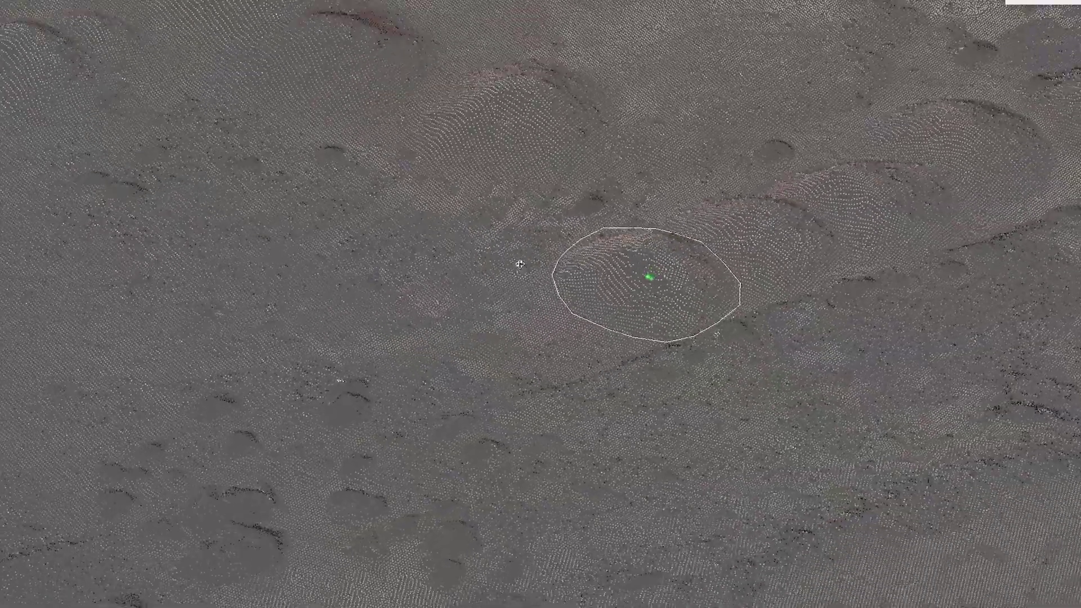
Orbit the point cloud to view the outlined mound obliquely from the side.
{"action": "left_click_drag", "start_coordinate": [755, 280], "coordinate": [1038, 230]}
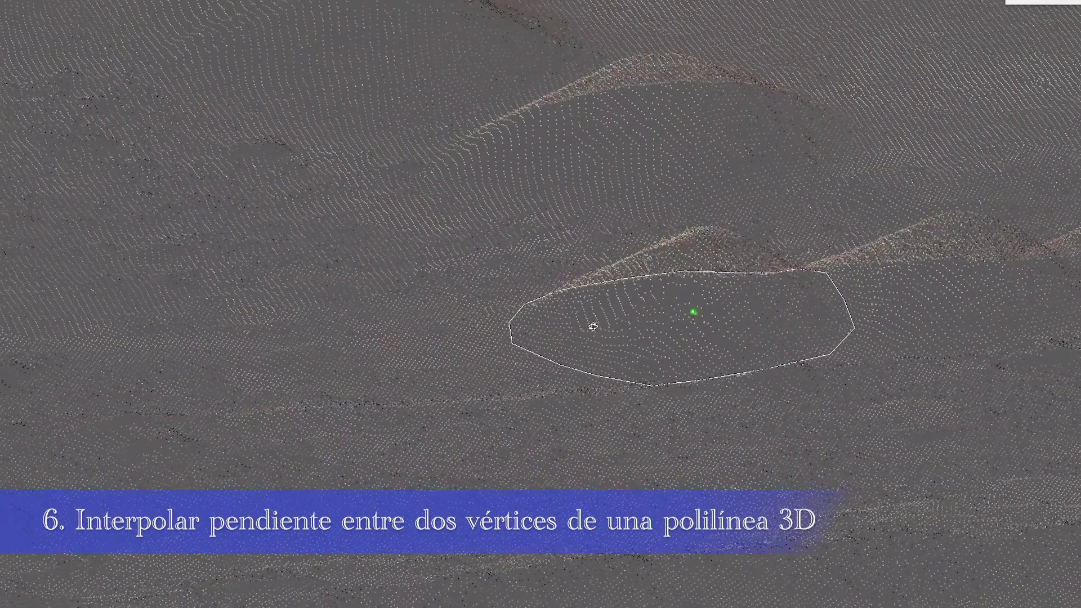
Orbit the point cloud around the stockpile outline toward top-down and side views.
{"action": "middle_click_drag", "start_coordinate": [582, 321], "coordinate": [553, 312], "text": "shift"}
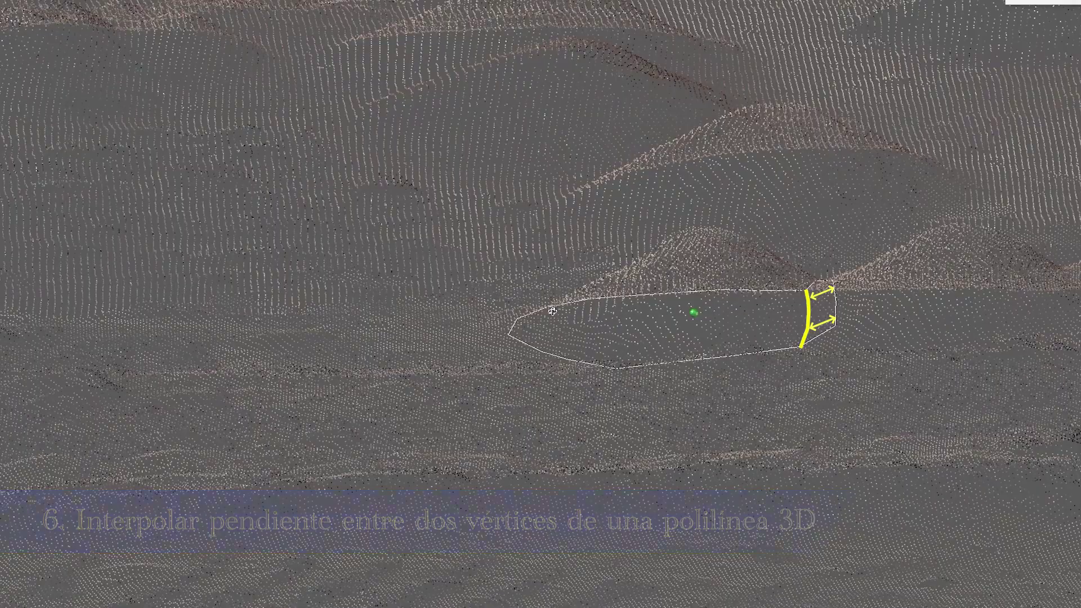
{"action": "middle_click_drag", "start_coordinate": [552, 309], "coordinate": [713, 340], "text": "shift"}
{"action": "middle_click_drag", "start_coordinate": [1031, 359], "coordinate": [1029, 355], "text": "shift"}
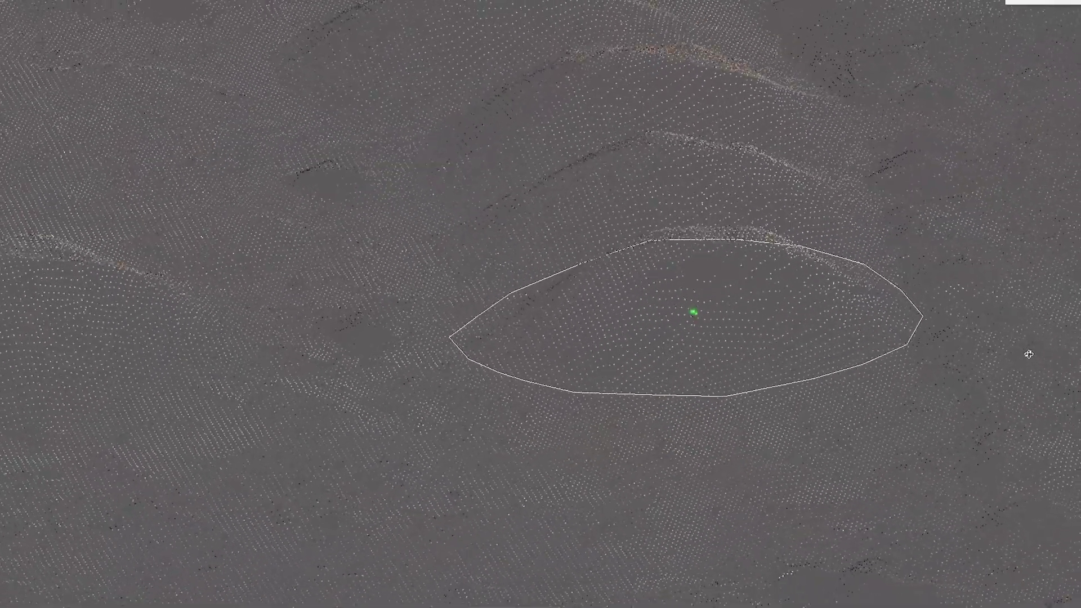
{"action": "middle_click_drag", "start_coordinate": [849, 349], "coordinate": [831, 325], "text": "shift"}
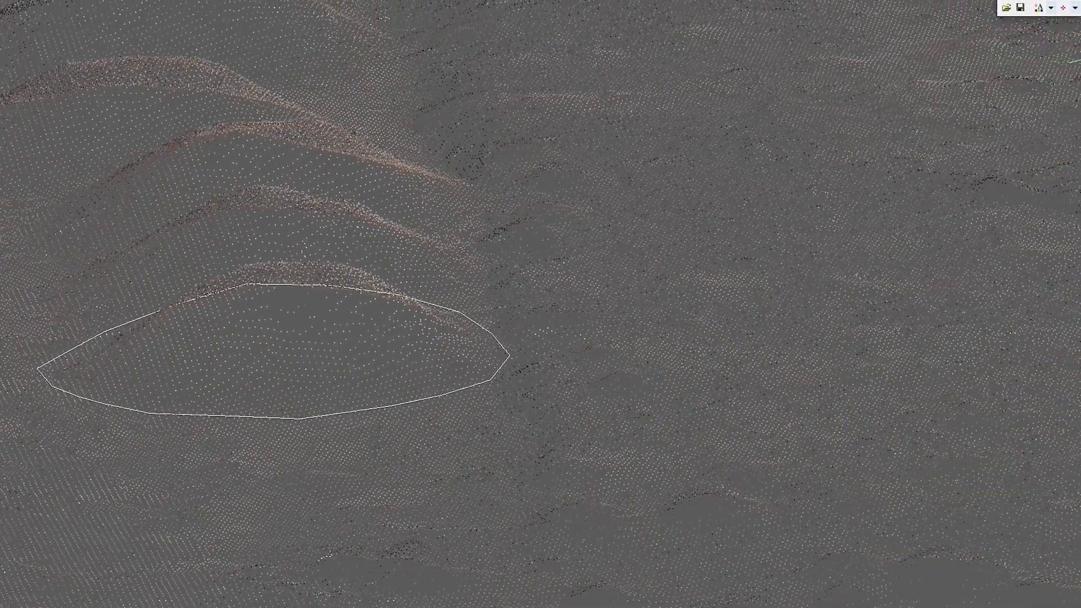
{"action": "left_click", "coordinate": [913, 34]}
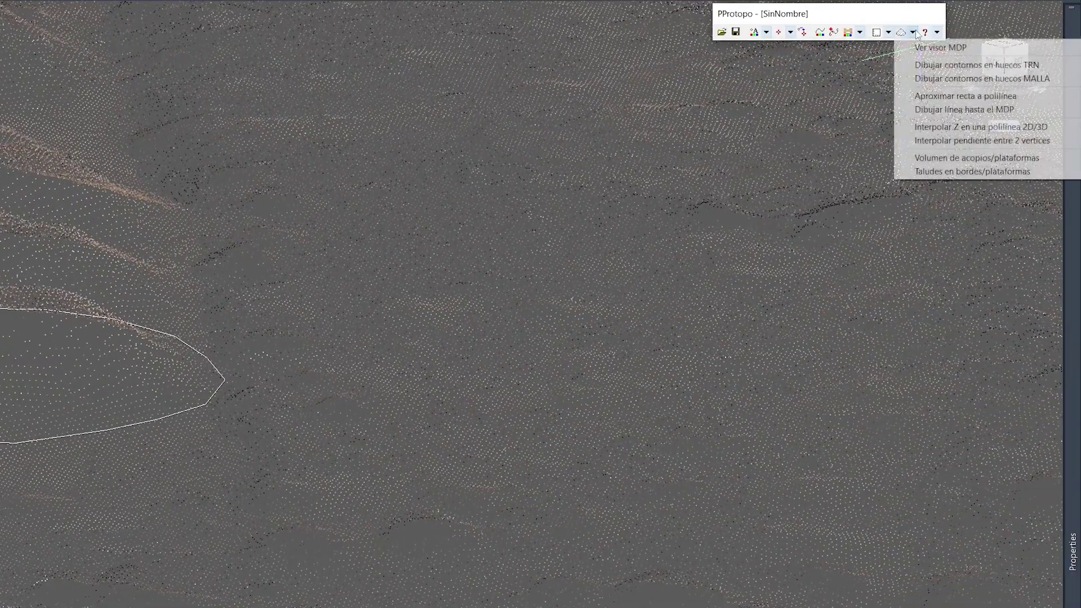
{"action": "left_click", "coordinate": [952, 140]}
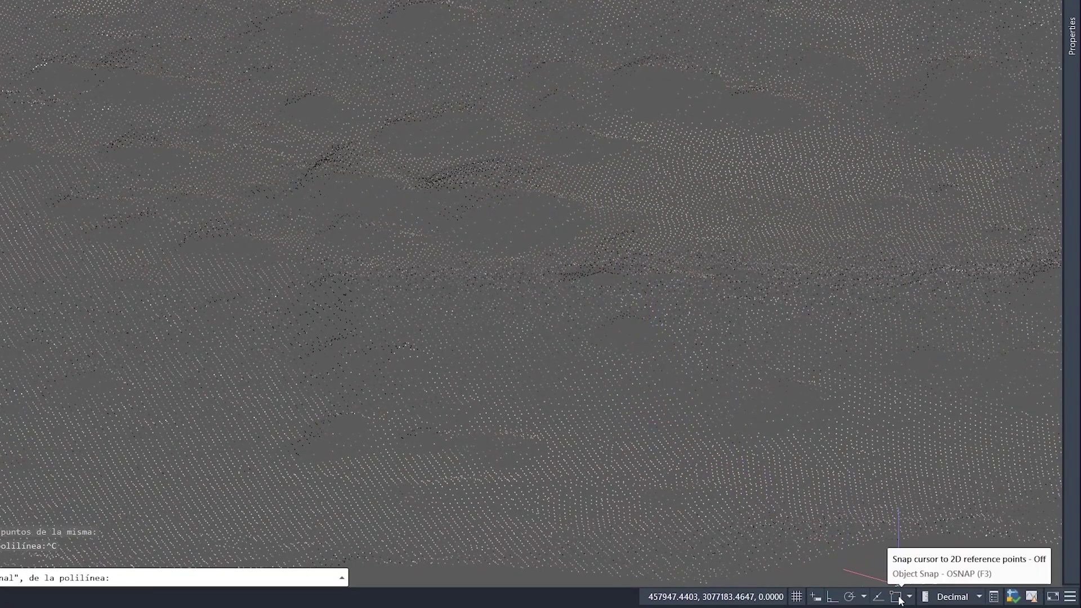
{"action": "left_click", "coordinate": [908, 599]}
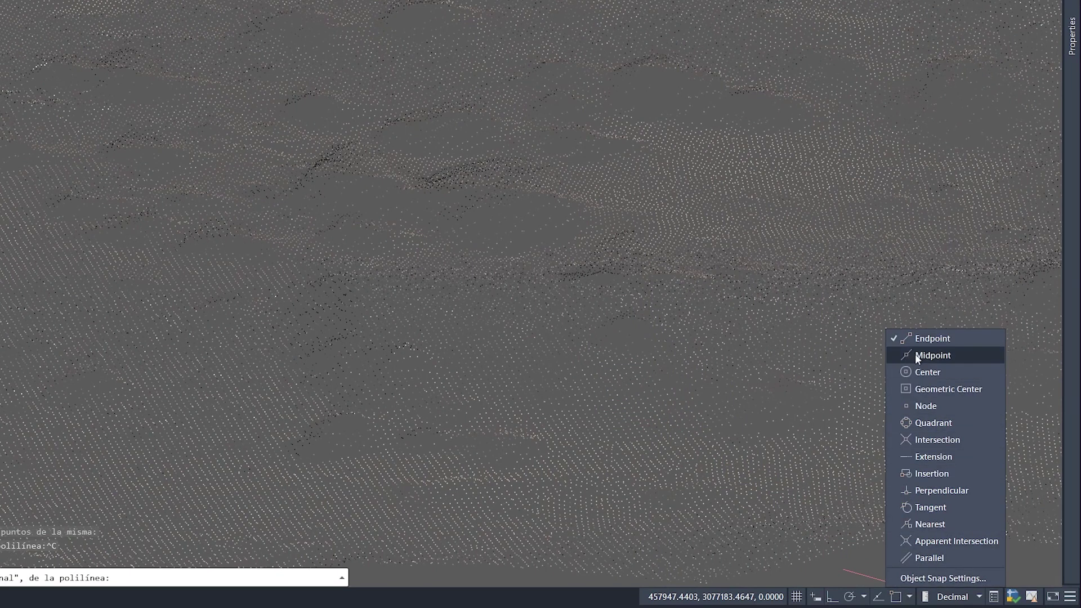
{"action": "left_click", "coordinate": [897, 601]}
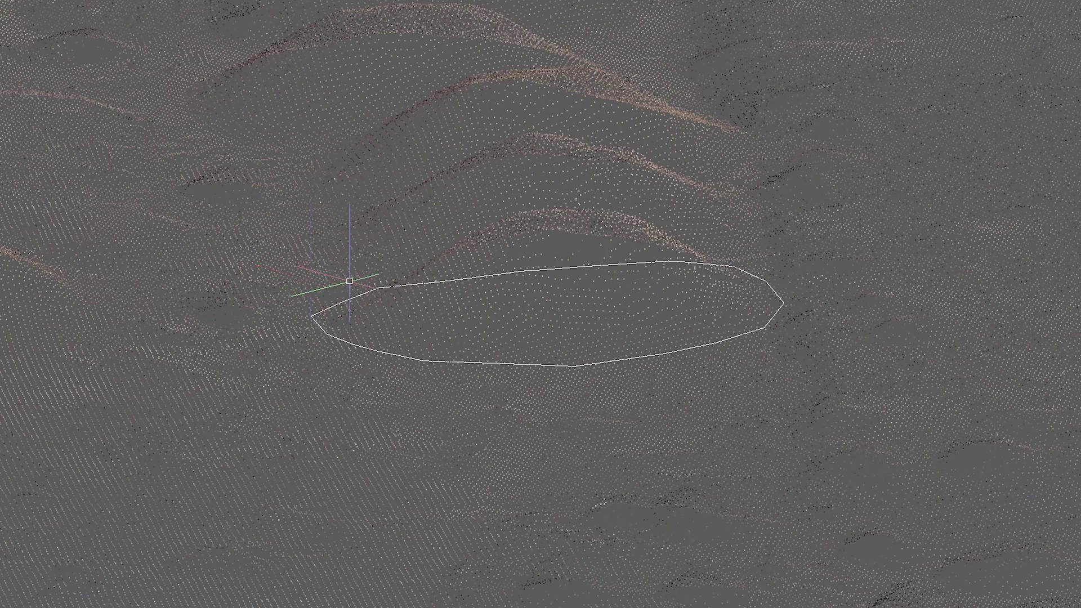
Zoom in, orbit across the stockpile boundary, then zoom back out.
{"action": "scroll", "coordinate": [349, 280], "scroll_direction": "up", "scroll_amount": 2}
{"action": "mouse_move", "coordinate": [379, 336]}
{"action": "middle_mouse_down"}
{"action": "mouse_move", "coordinate": [625, 287]}
{"action": "mouse_move", "coordinate": [760, 300]}
{"action": "mouse_move", "coordinate": [529, 304]}
{"action": "mouse_move", "coordinate": [357, 289]}
{"action": "mouse_move", "coordinate": [396, 311]}
{"action": "mouse_move", "coordinate": [614, 348]}
{"action": "mouse_move", "coordinate": [623, 278]}
{"action": "mouse_move", "coordinate": [833, 140]}
{"action": "mouse_move", "coordinate": [869, 80]}
{"action": "middle_mouse_up"}
{"action": "scroll", "coordinate": [614, 347], "scroll_direction": "down", "scroll_amount": 2}
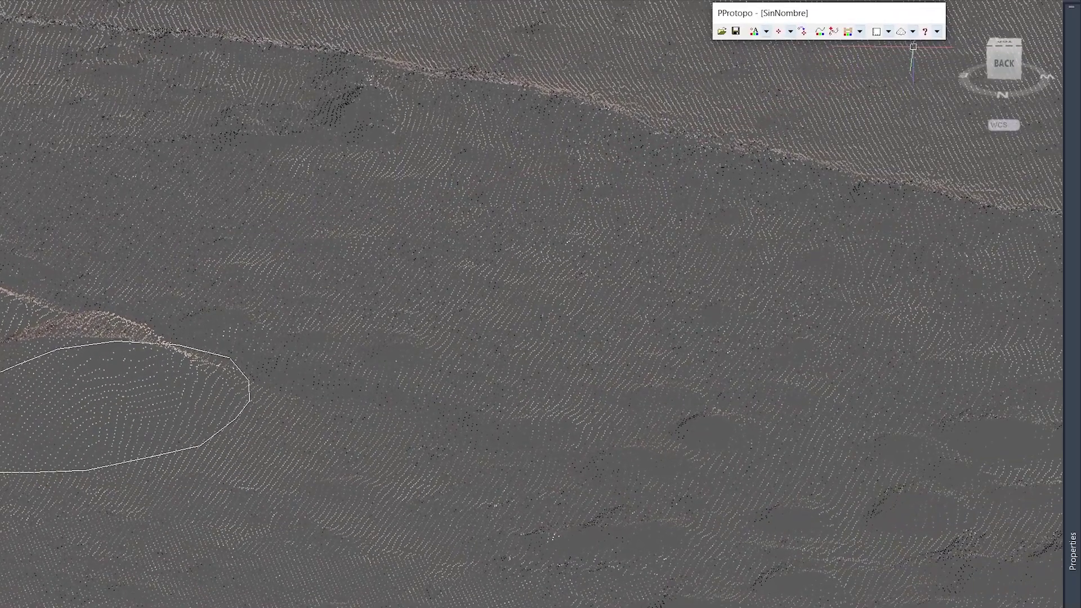
Open Protopo's Volumen de acopios/plataformas tool from the terrain-model dropdown.
{"action": "left_click", "coordinate": [913, 32]}
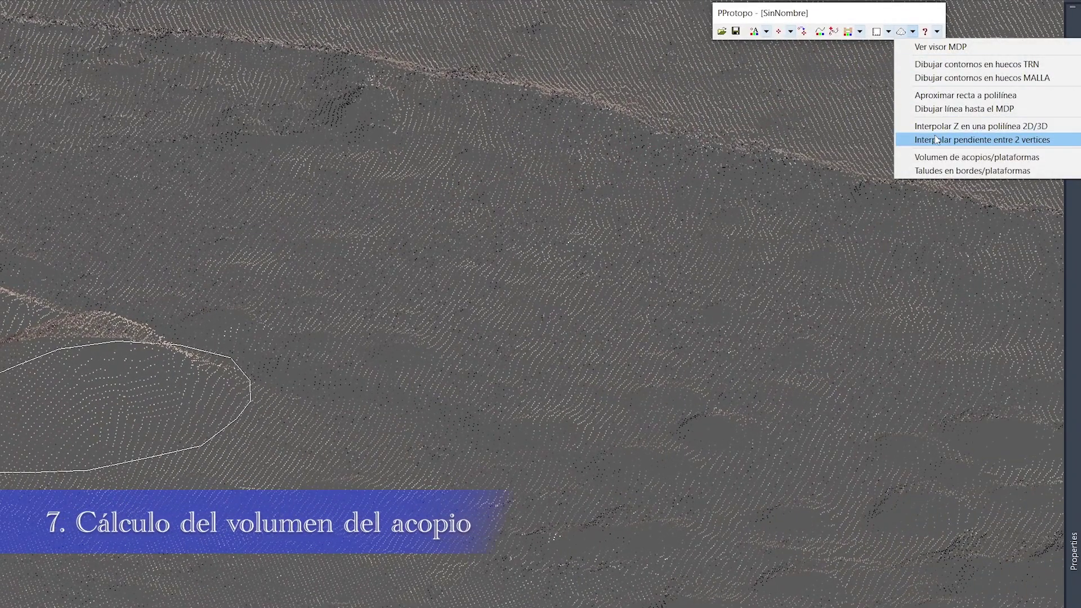
{"action": "left_click", "coordinate": [939, 157]}
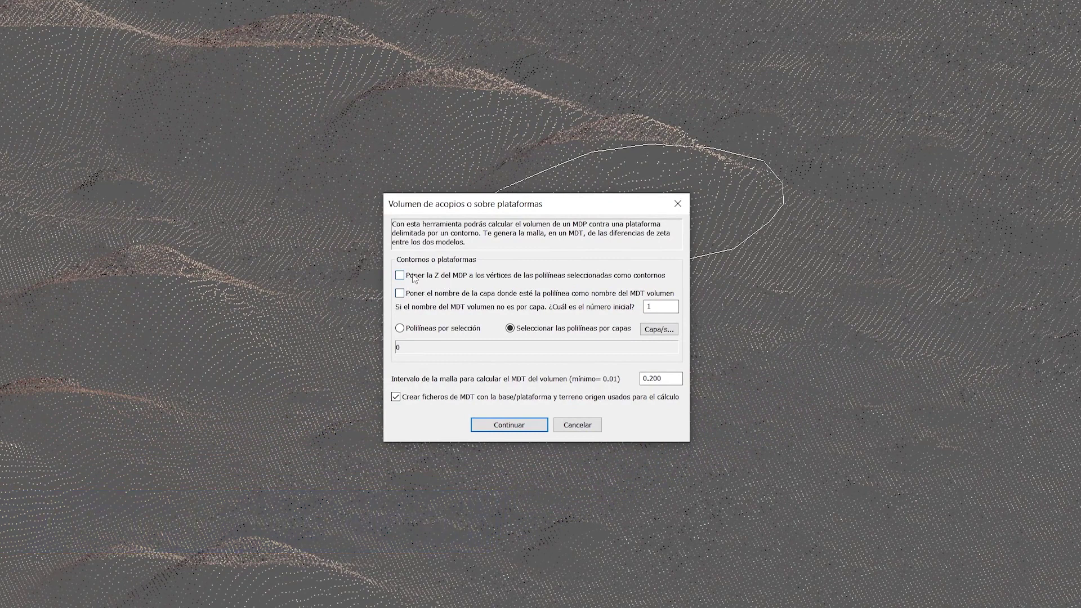
{"action": "left_click", "coordinate": [411, 297]}
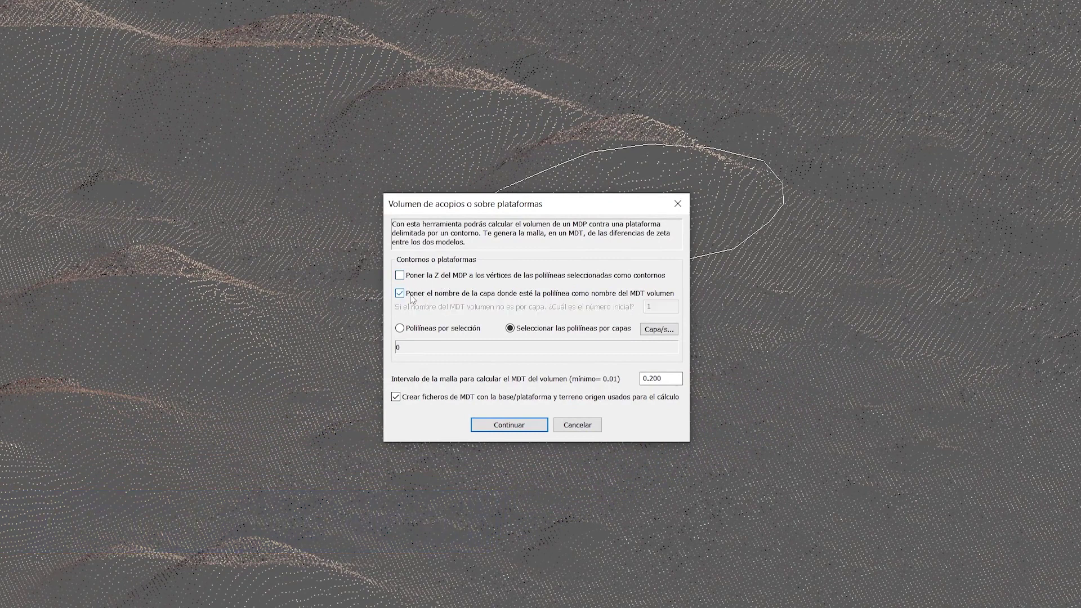
{"action": "left_click", "coordinate": [421, 299]}
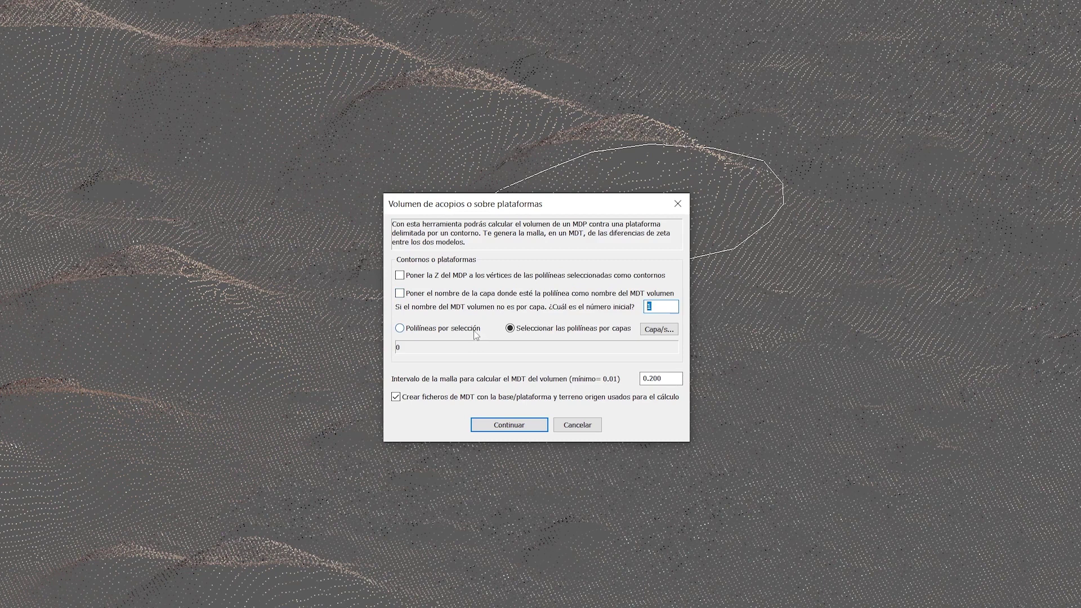
{"action": "left_click", "coordinate": [648, 331]}
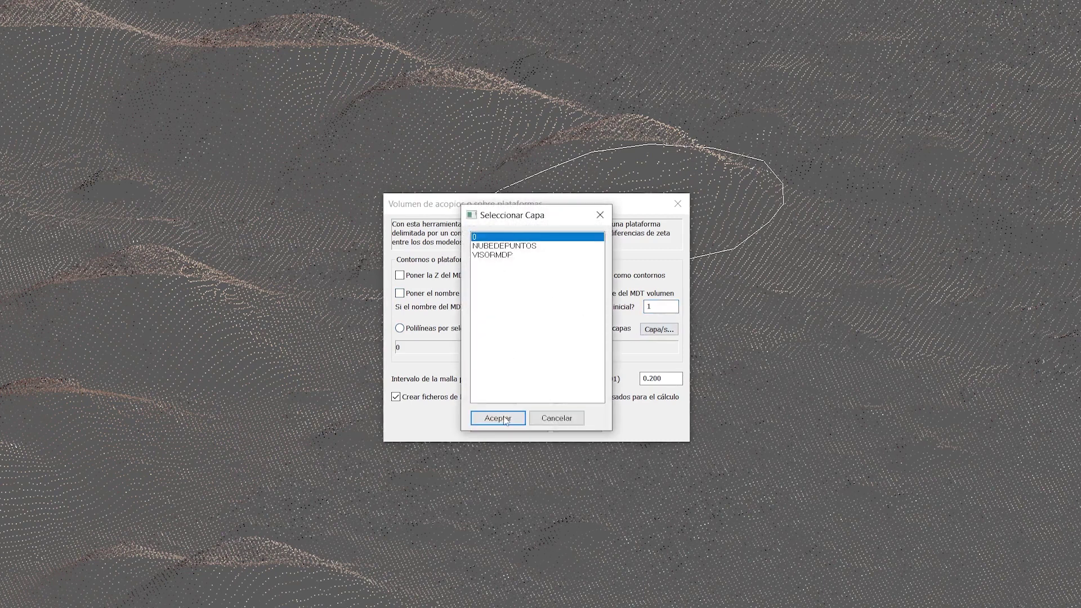
{"action": "left_click", "coordinate": [503, 419]}
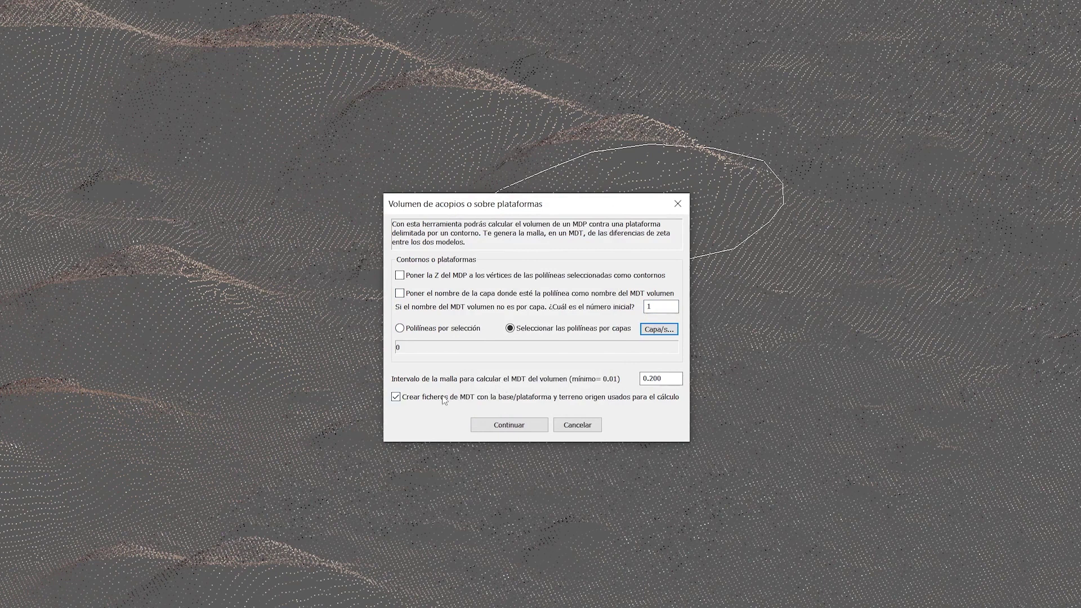
{"action": "left_click", "coordinate": [397, 400]}
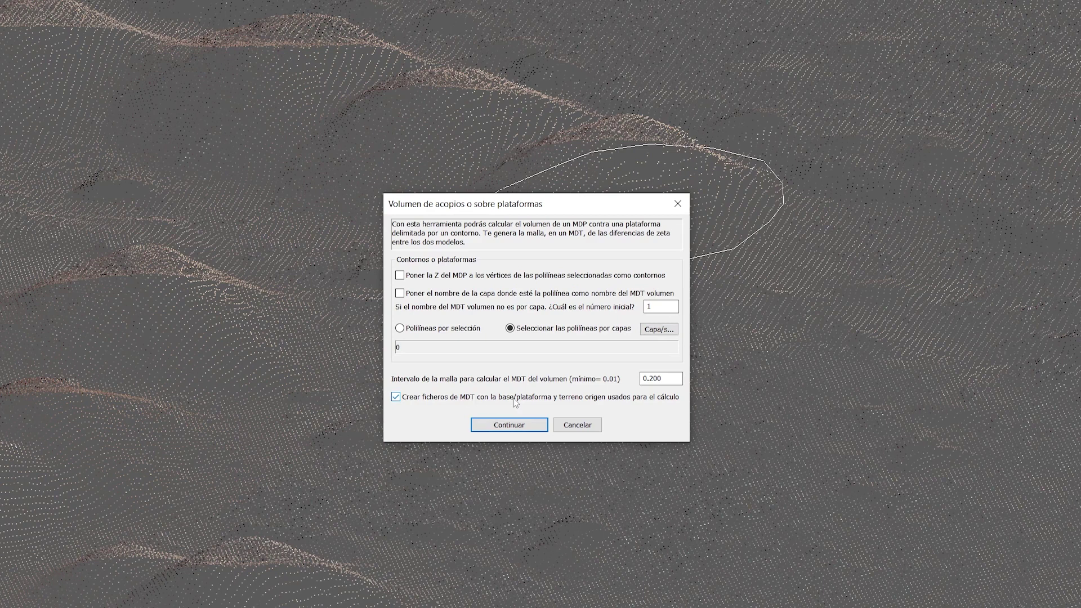
Save the volume mesh as 'acopio' and accept the result: cut -12.416, fill 0.000.
{"action": "left_click", "coordinate": [503, 428]}
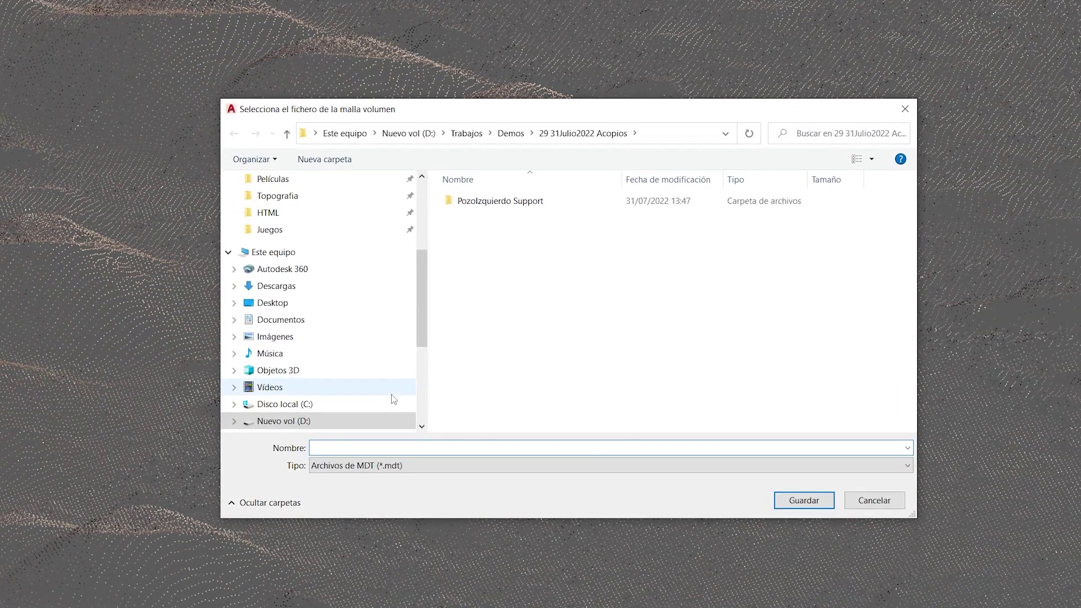
{"action": "type", "text": "acop"}
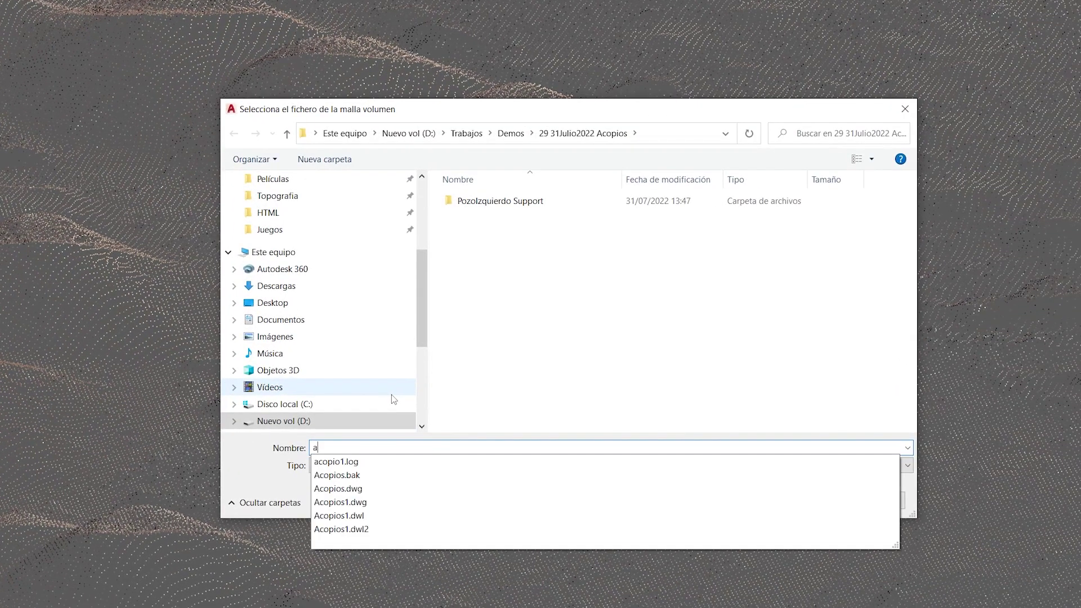
{"action": "type", "text": "io"}
{"action": "left_click", "coordinate": [532, 337]}
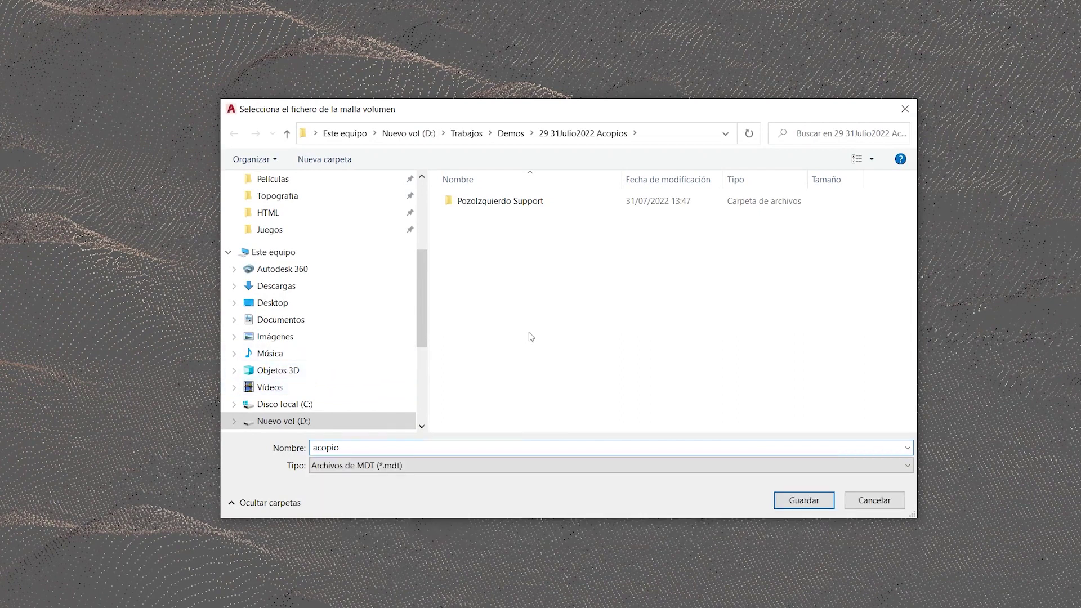
{"action": "left_click", "coordinate": [806, 500]}
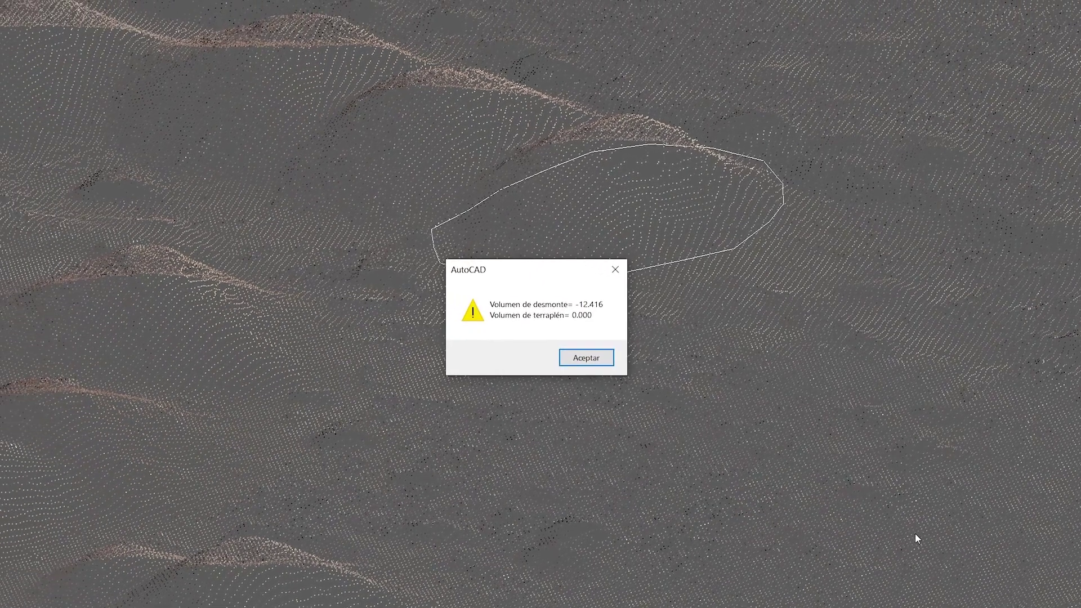
{"action": "left_click", "coordinate": [584, 359]}
In Protopo, select acopio1.mdt and check its -12.416 cut volume in the info panel.
{"action": "key", "text": "alt+Tab"}
{"action": "key", "text": "alt+Tab"}
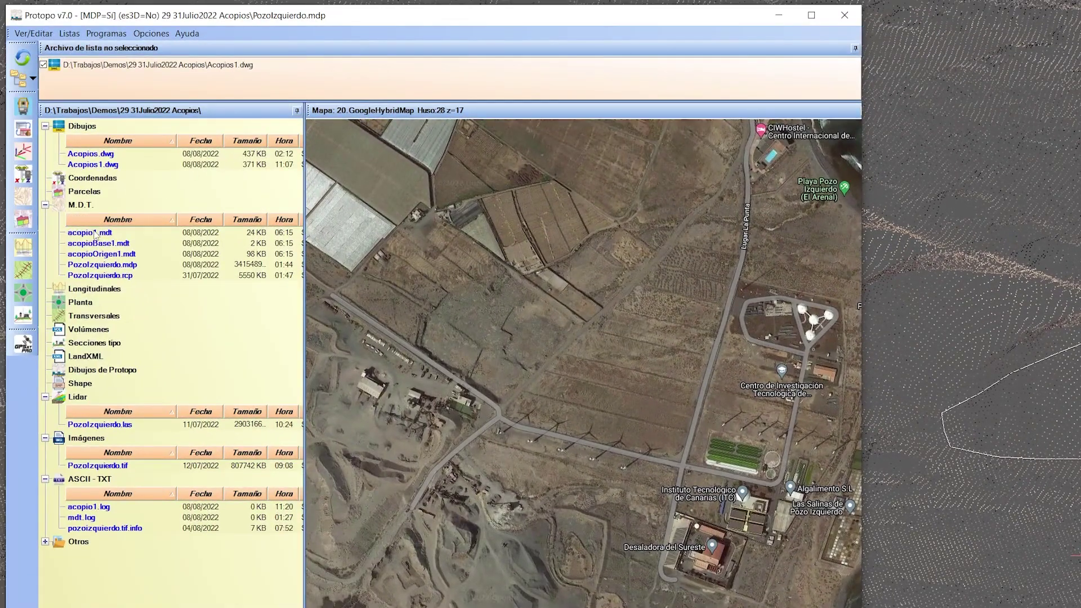
{"action": "left_click", "coordinate": [91, 233]}
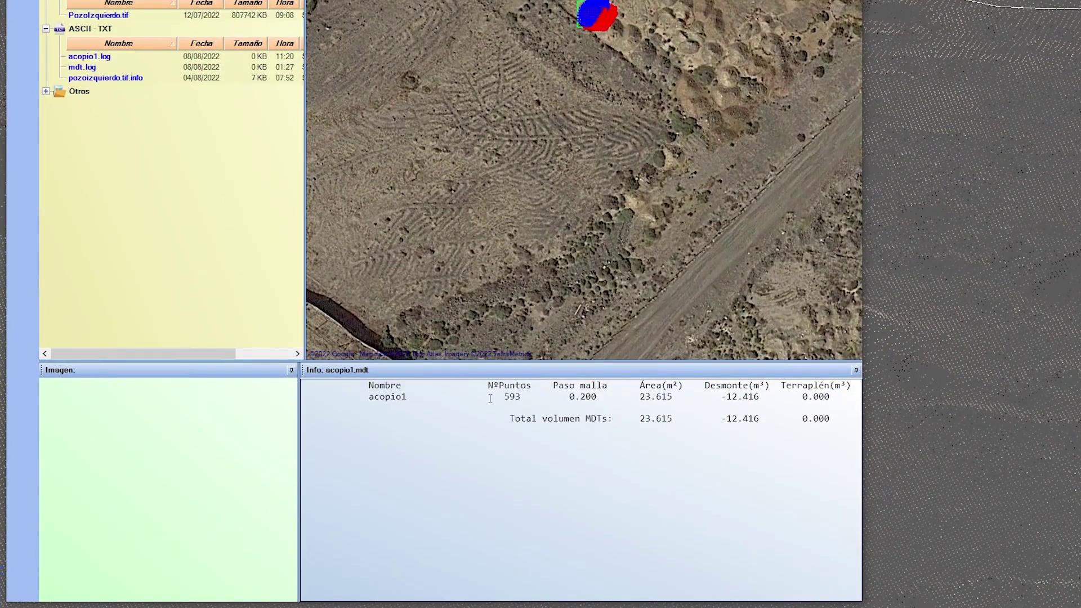
{"action": "left_click", "coordinate": [491, 398]}
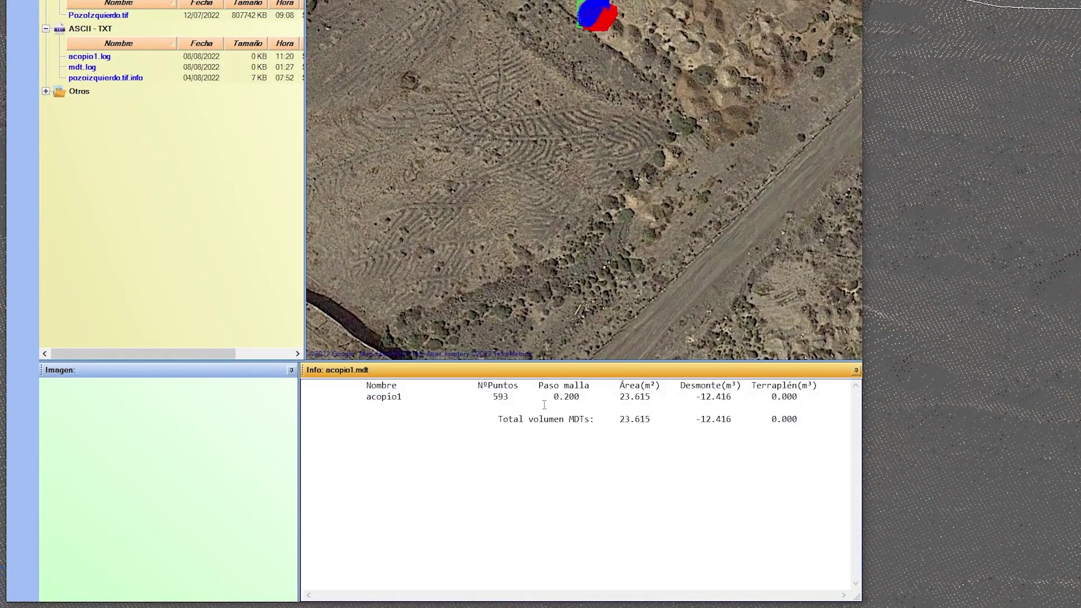
{"action": "left_click_drag", "start_coordinate": [686, 397], "coordinate": [741, 396]}
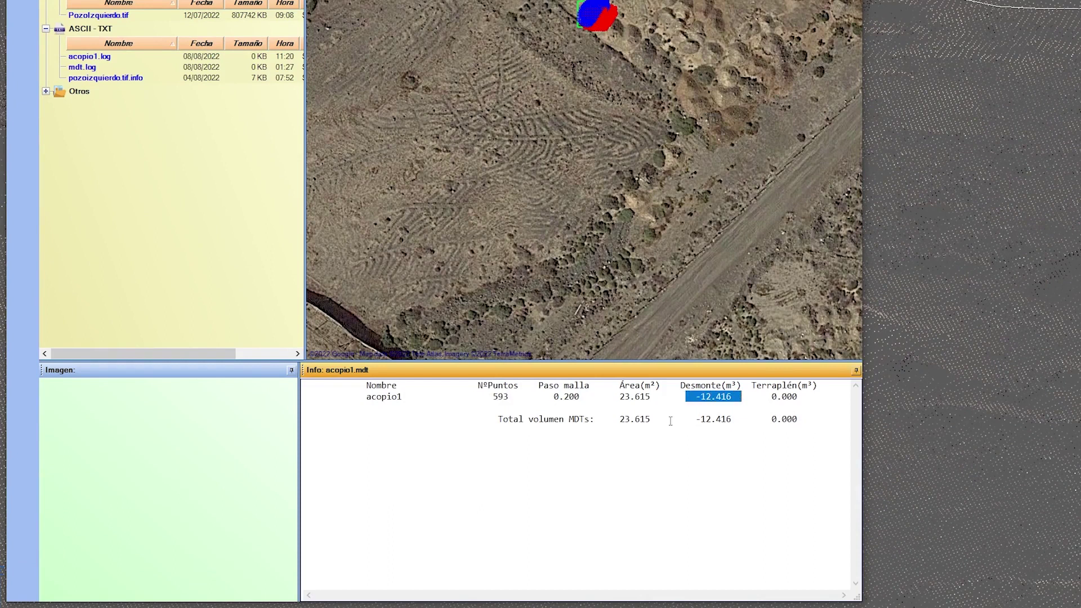
{"action": "left_click", "coordinate": [646, 408]}
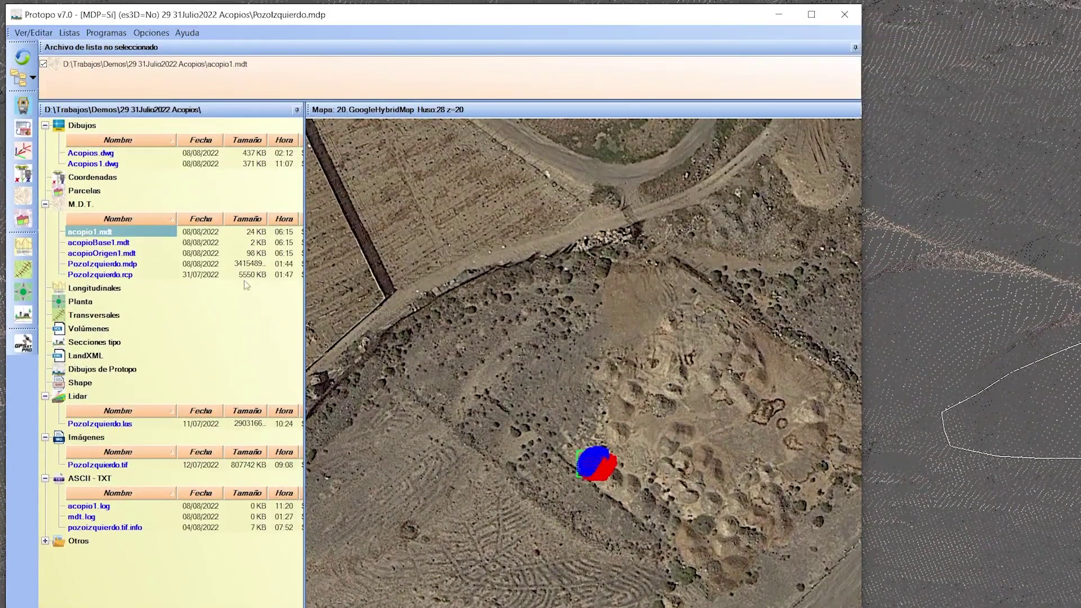
Preview acopioBase1.mdt, then acopioOrigen1.mdt, on the satellite map.
{"action": "left_click", "coordinate": [116, 244]}
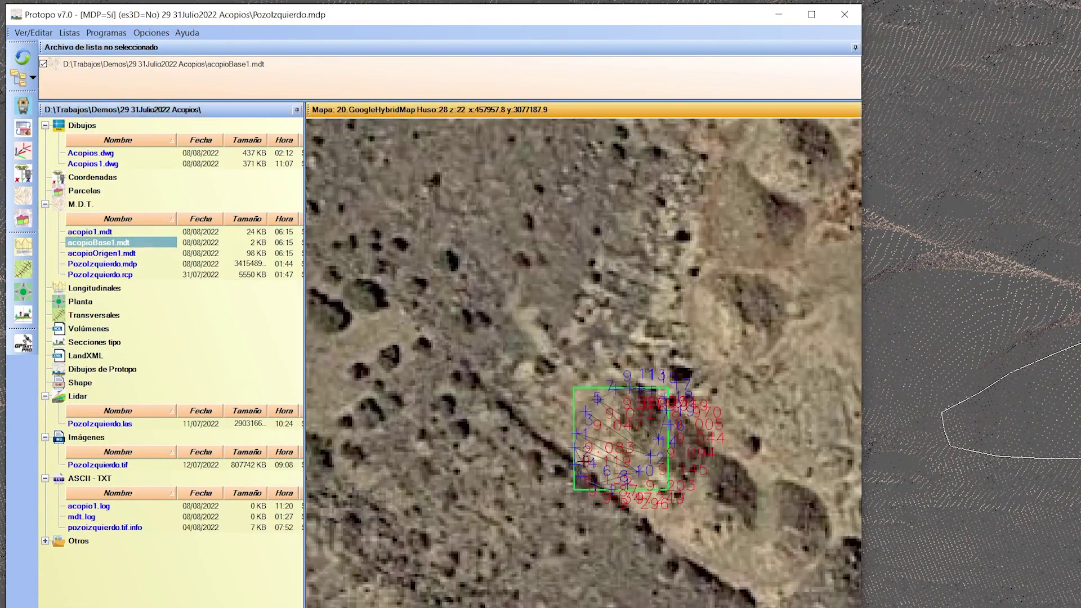
{"action": "left_click", "coordinate": [121, 253]}
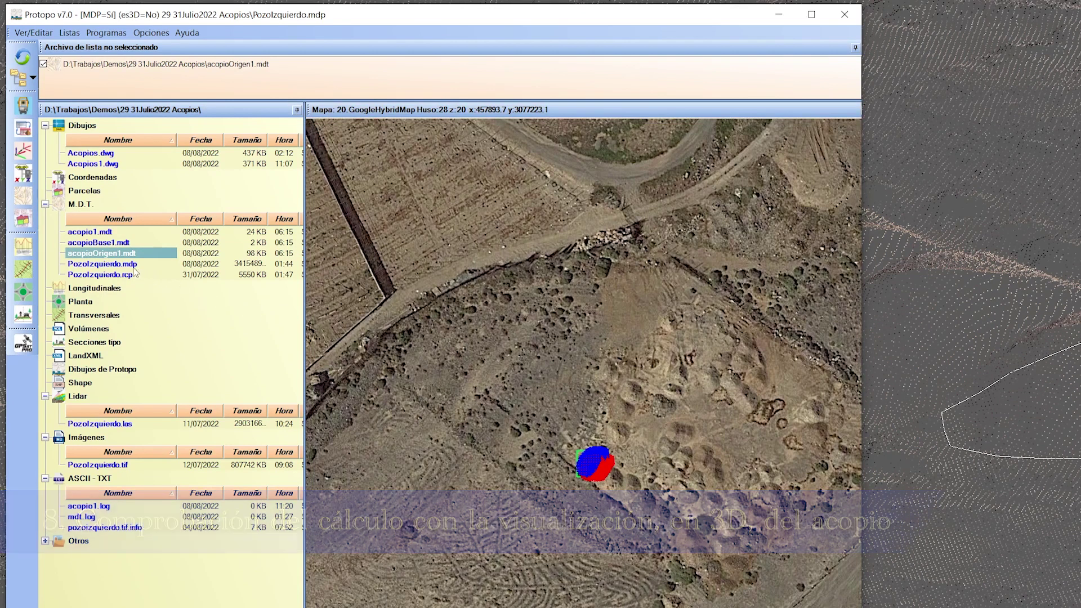
Open acopioOrigen1.mdt and draw its MDT lines in green on layer LINEASMDTORIGEN.
{"action": "double_click", "coordinate": [116, 254]}
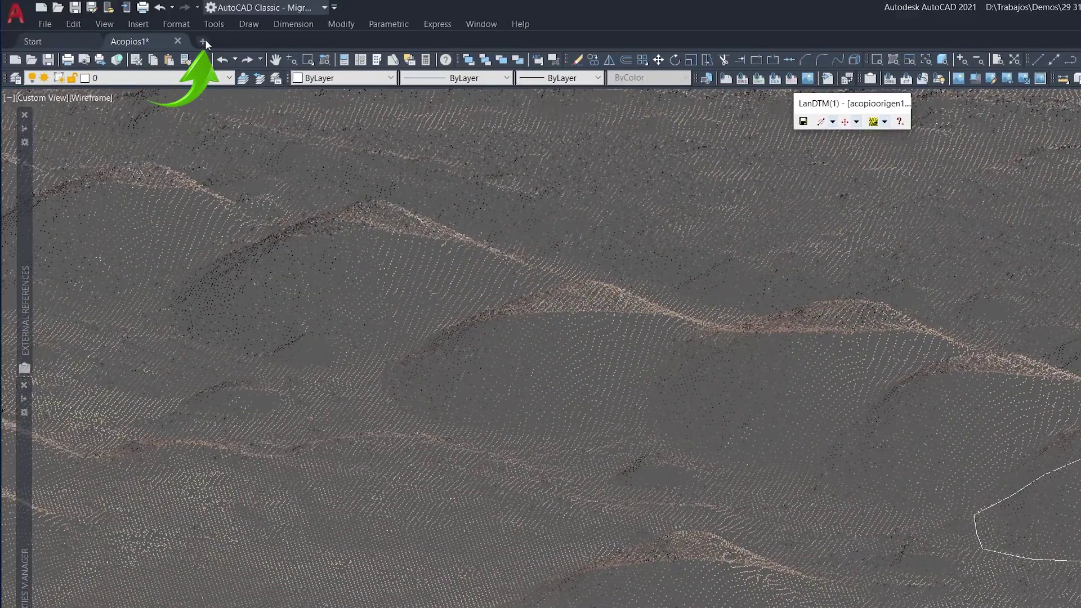
{"action": "left_click", "coordinate": [203, 41]}
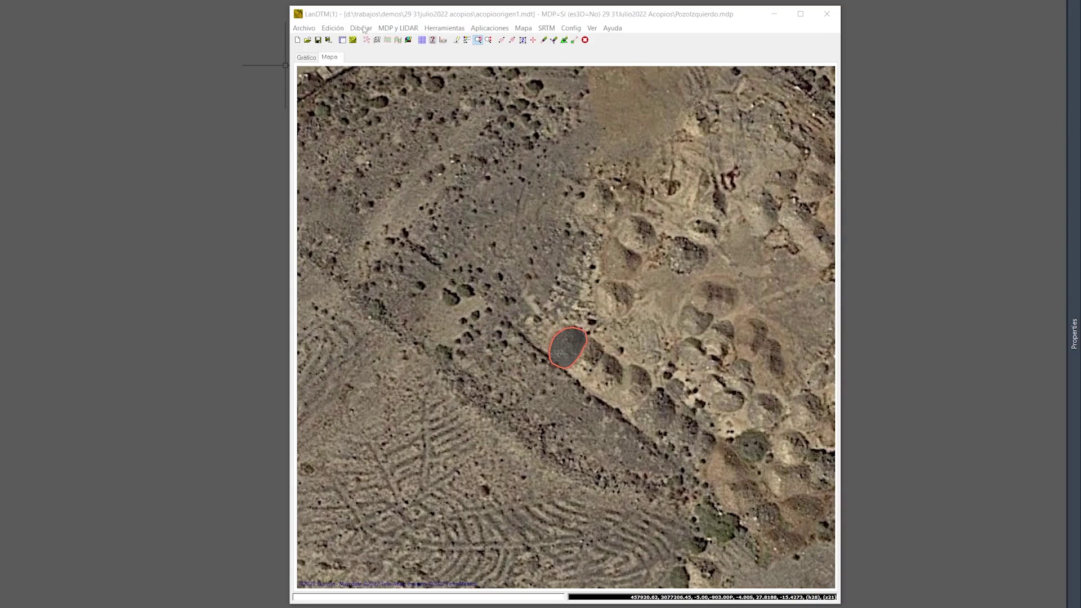
{"action": "left_click", "coordinate": [361, 28]}
{"action": "left_click", "coordinate": [387, 79]}
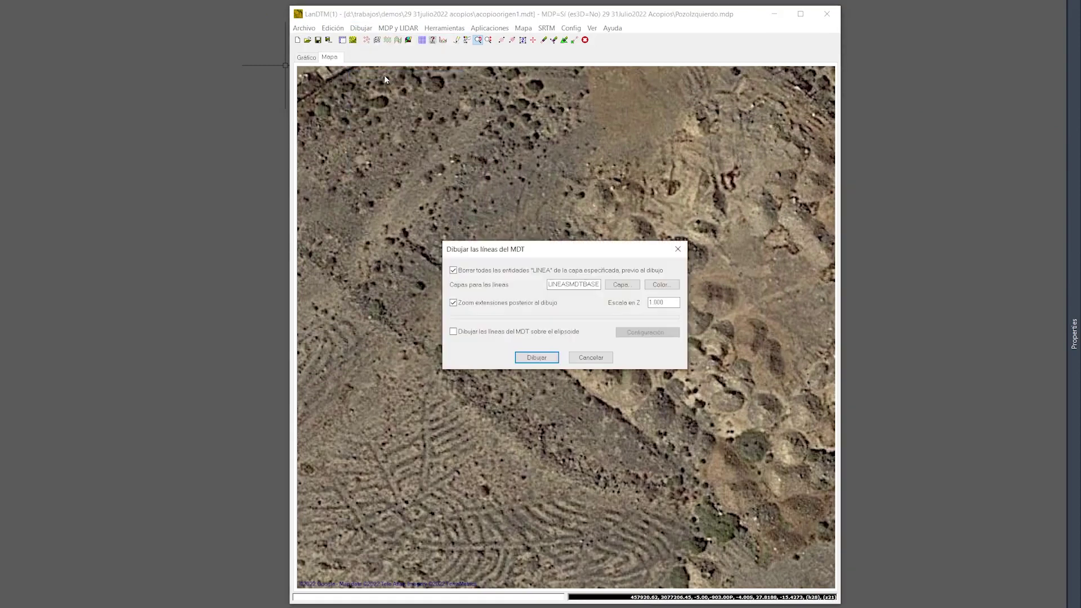
{"action": "left_click", "coordinate": [584, 286]}
{"action": "key", "text": "shift+Left"}
{"action": "key", "text": "shift+Left"}
{"action": "key", "text": "shift+Left"}
{"action": "type", "text": "ORIGEN"}
{"action": "left_click", "coordinate": [662, 284]}
{"action": "left_click", "coordinate": [538, 255]}
{"action": "left_click", "coordinate": [544, 373]}
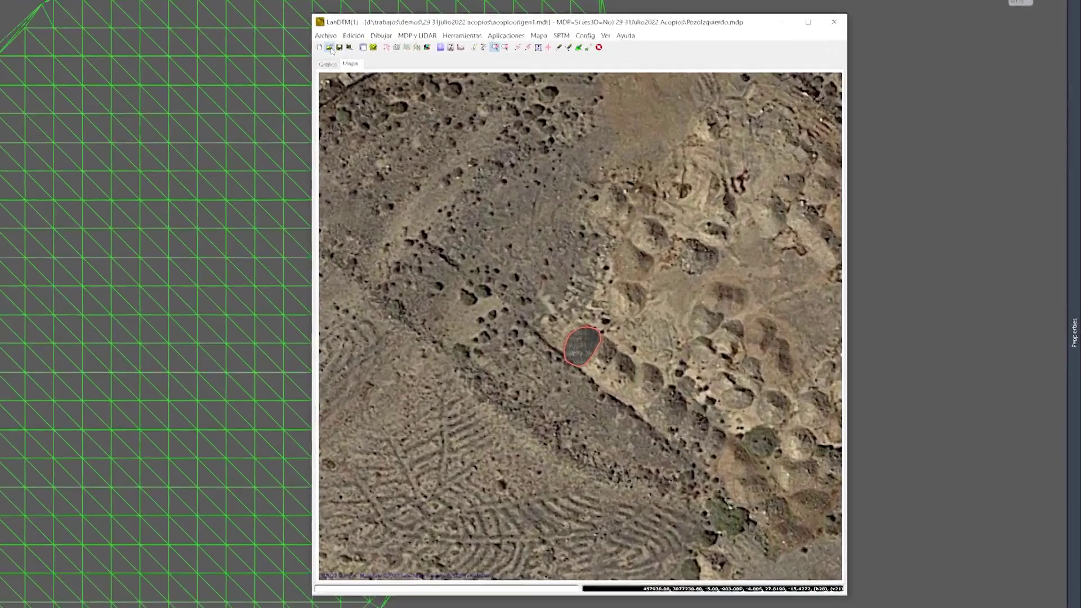
Open acopioBase1.mdt and draw its MDT lines in red on layer LINEASMDTBASE.
{"action": "left_click", "coordinate": [330, 48]}
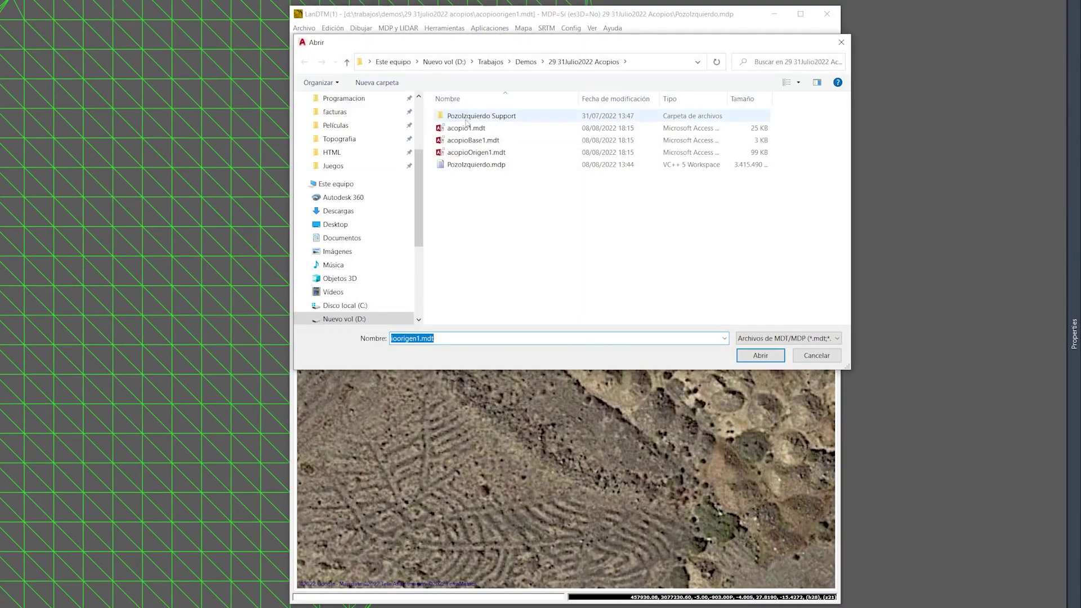
{"action": "double_click", "coordinate": [472, 141]}
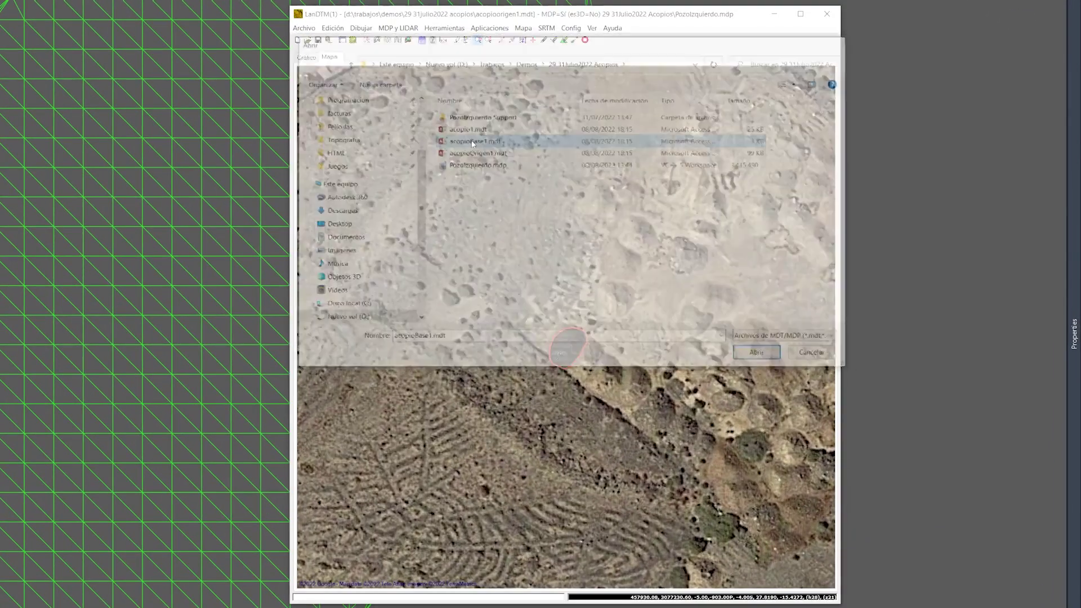
{"action": "scroll", "coordinate": [567, 331], "scroll_direction": "down", "scroll_amount": 3}
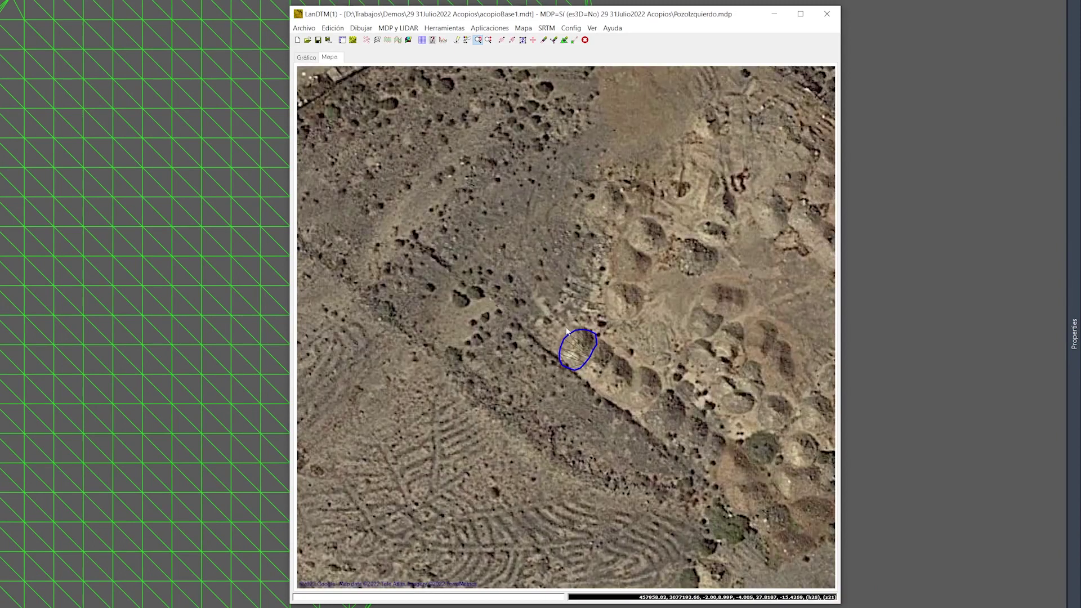
{"action": "left_click", "coordinate": [361, 27]}
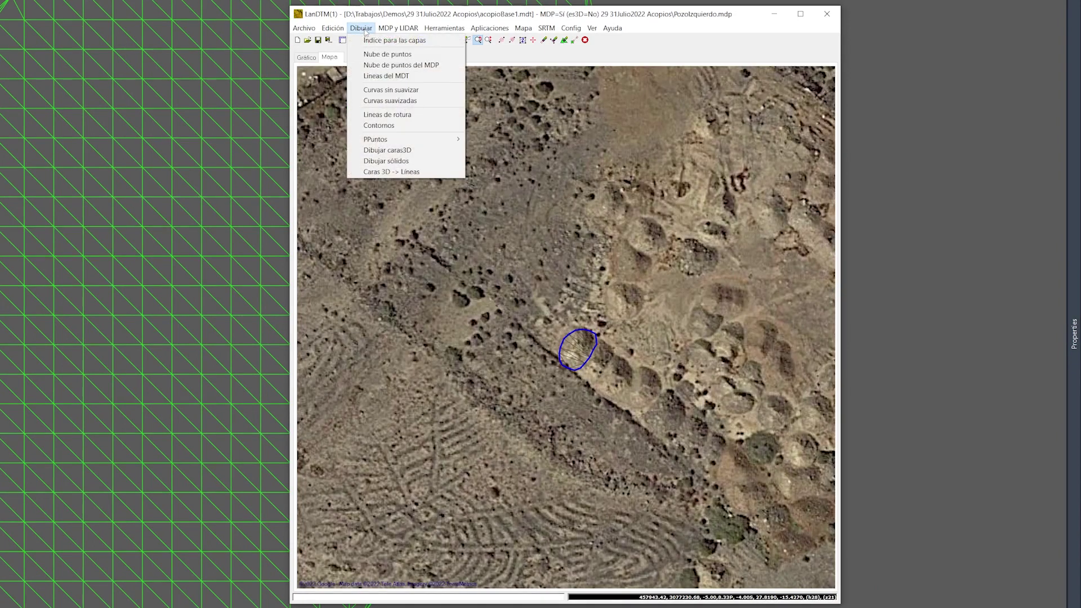
{"action": "left_click", "coordinate": [396, 76]}
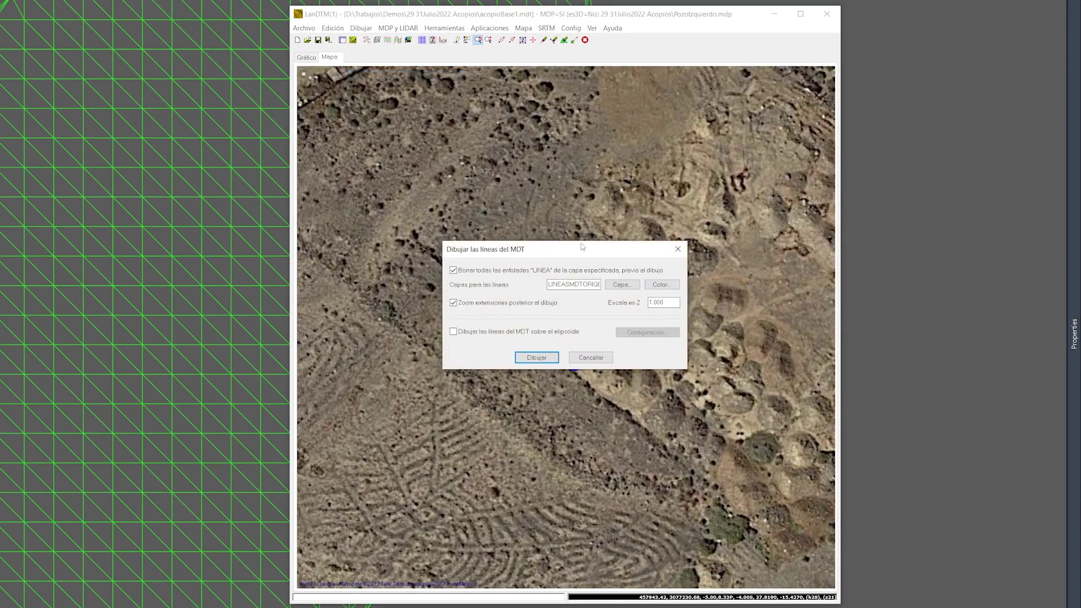
{"action": "key", "text": "shift+End"}
{"action": "type", "text": "BAS"}
{"action": "left_click", "coordinate": [662, 284]}
{"action": "left_click", "coordinate": [517, 277]}
{"action": "left_click", "coordinate": [540, 374]}
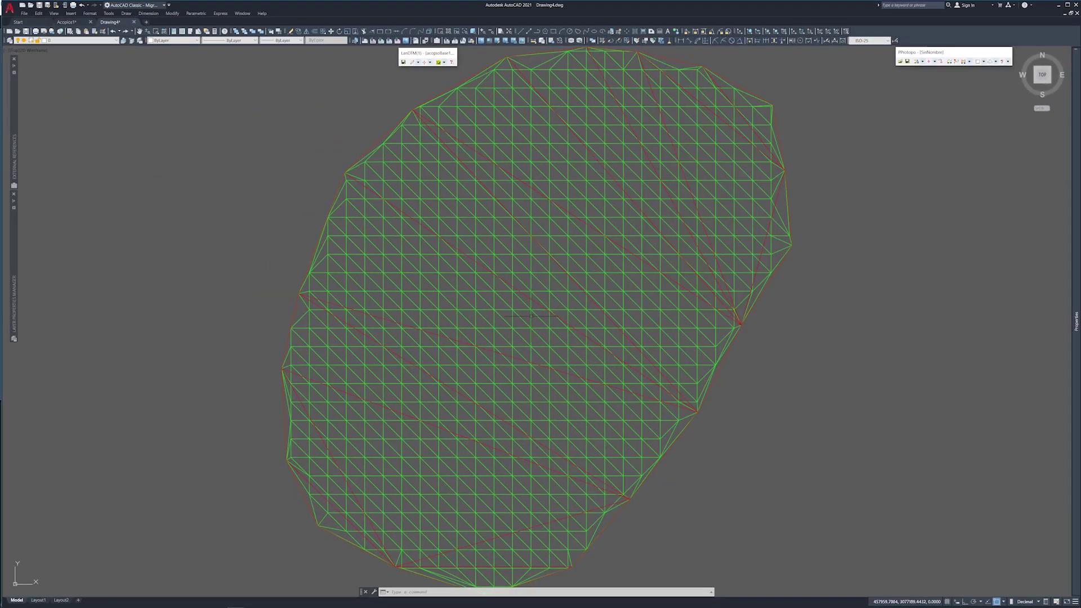
Orbit, zoom and pan to inspect the overlaid green and red meshes in 3D.
{"action": "left_click_drag", "start_coordinate": [521, 280], "coordinate": [488, 179]}
{"action": "key", "text": "Escape"}
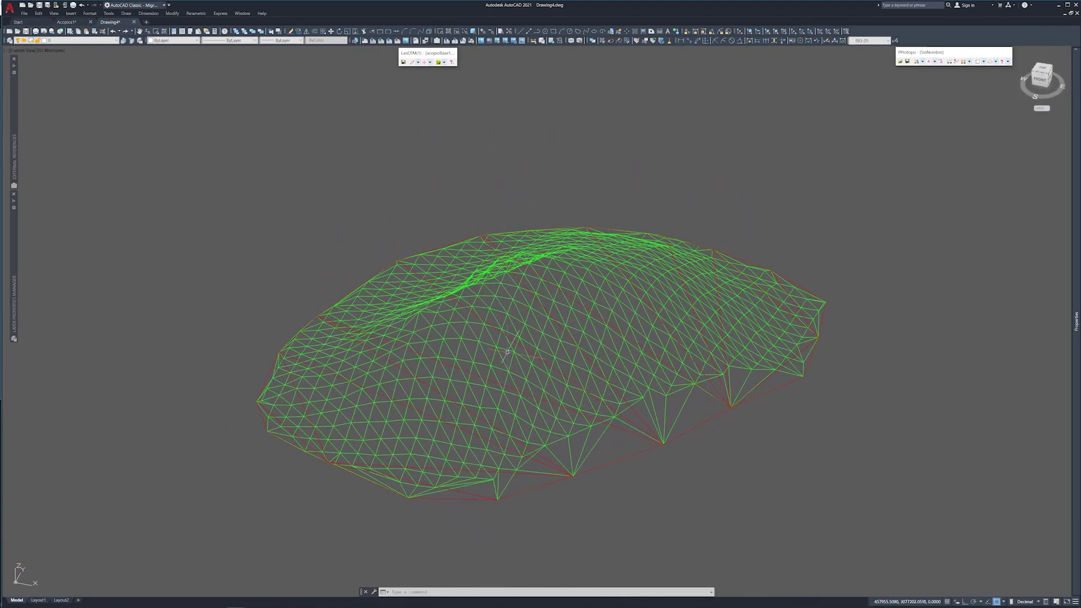
{"action": "scroll", "coordinate": [506, 349], "scroll_direction": "up", "scroll_amount": 2}
{"action": "mouse_move", "coordinate": [507, 348]}
{"action": "middle_mouse_down"}
{"action": "mouse_move", "coordinate": [489, 276]}
{"action": "mouse_move", "coordinate": [535, 249]}
{"action": "mouse_move", "coordinate": [508, 260]}
{"action": "middle_mouse_up"}
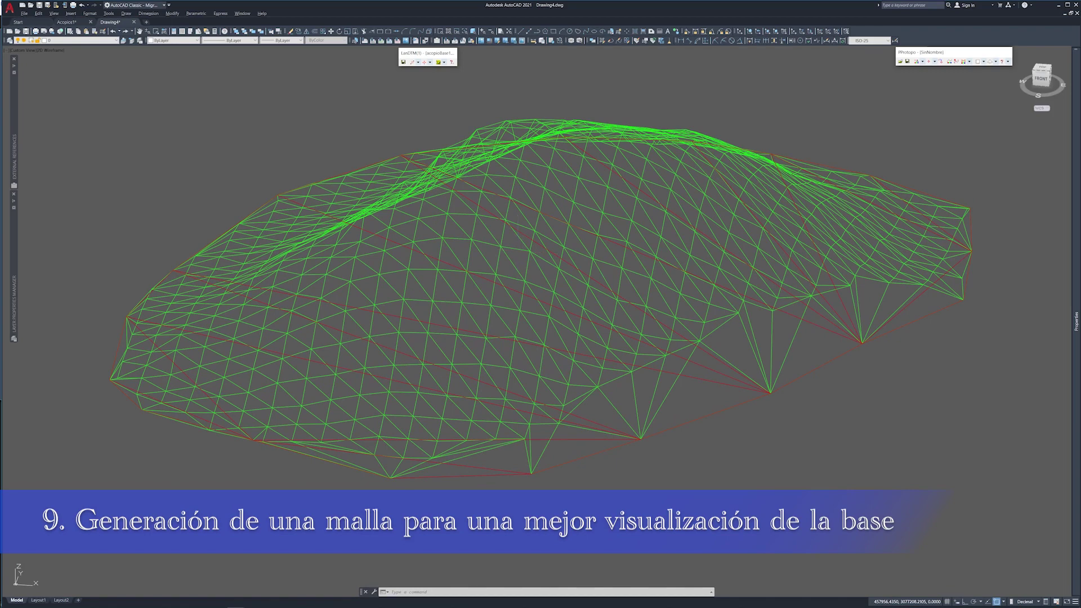
{"action": "key", "text": "alt+Tab"}
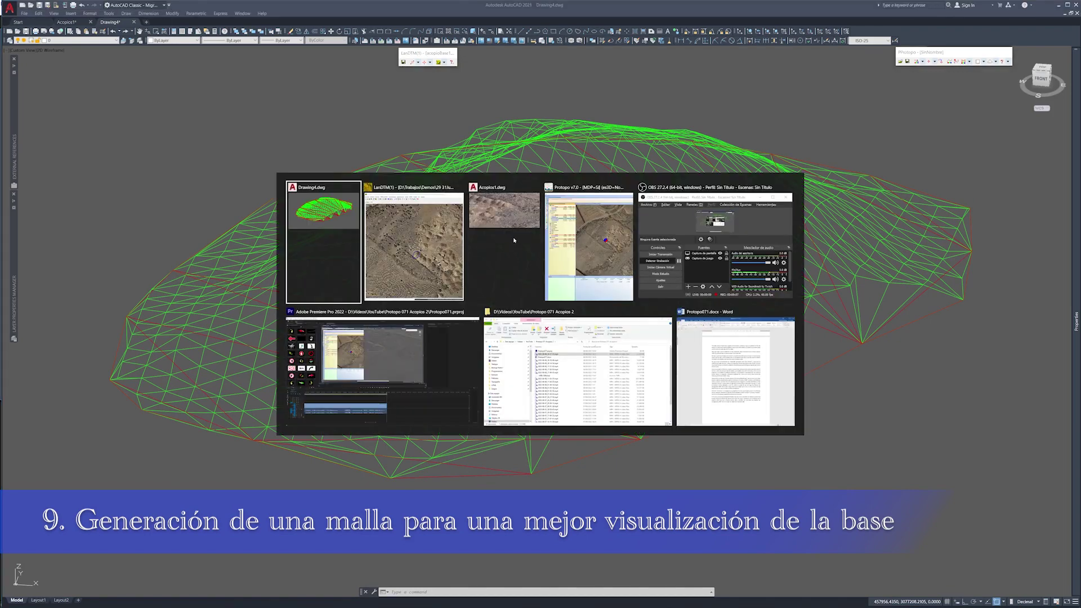
In a new LanDTM document, generate a point grid over acopioBase1.mdt with search distance 1.
{"action": "key", "text": "Tab"}
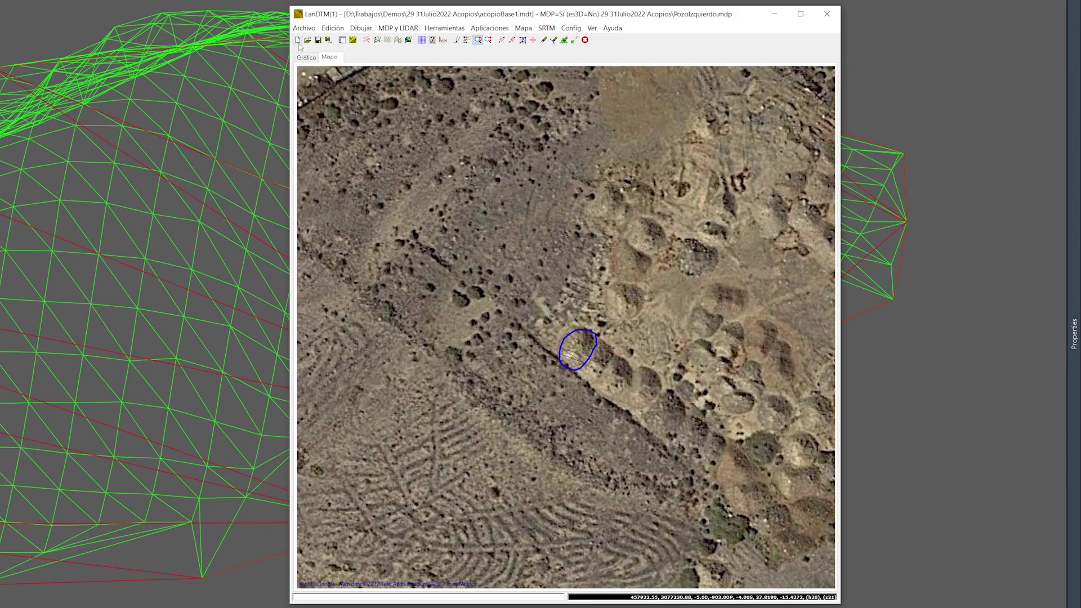
{"action": "left_click", "coordinate": [300, 44]}
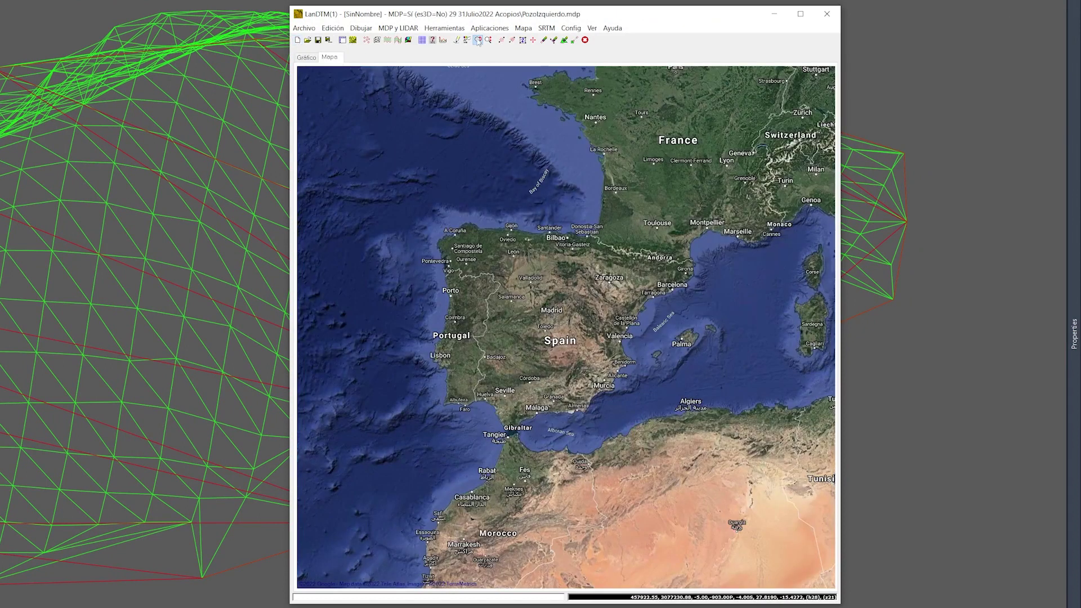
{"action": "left_click", "coordinate": [444, 28]}
{"action": "left_click", "coordinate": [467, 136]}
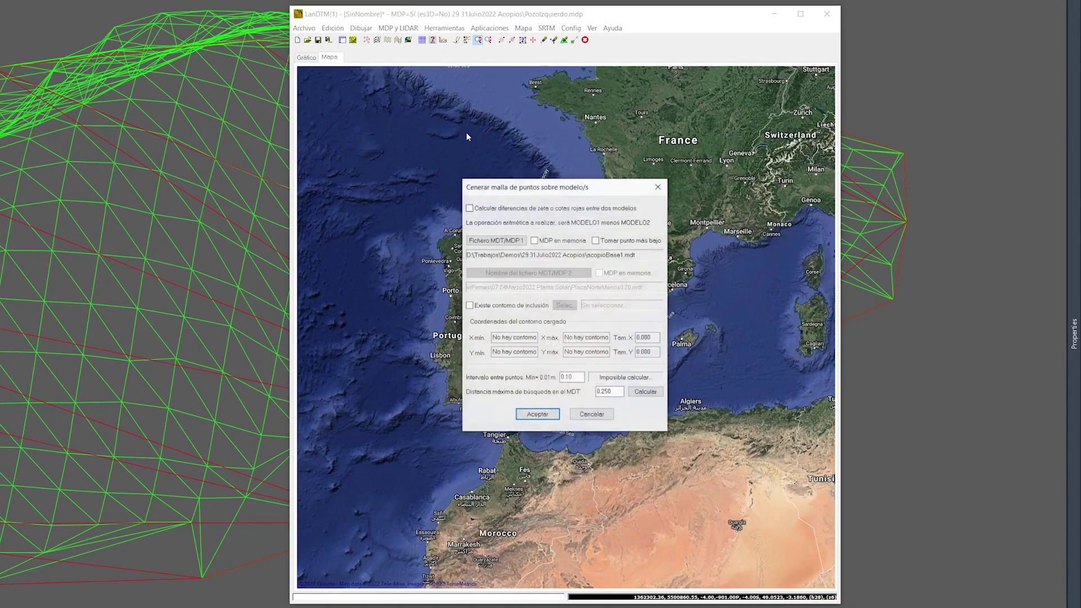
{"action": "left_click", "coordinate": [506, 243]}
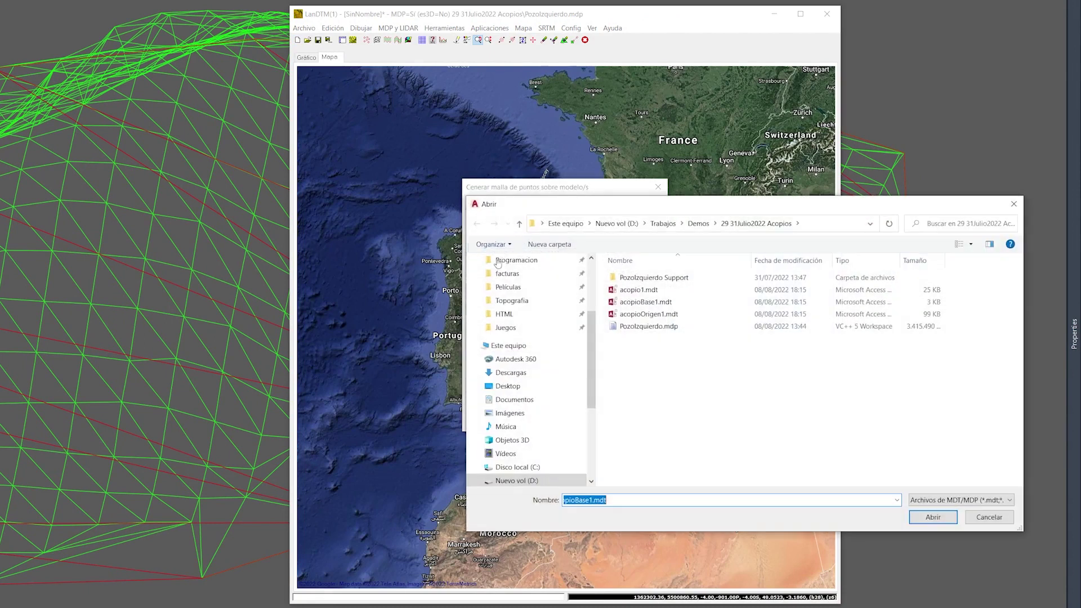
{"action": "left_click", "coordinate": [630, 308]}
{"action": "double_click", "coordinate": [629, 308]}
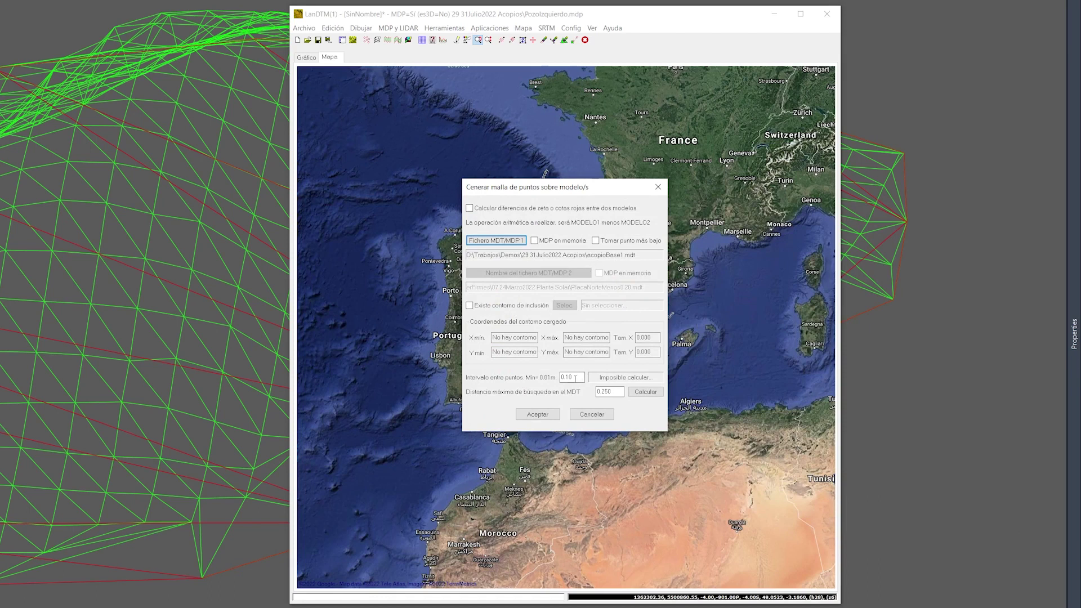
{"action": "left_click_drag", "start_coordinate": [575, 379], "coordinate": [551, 379]}
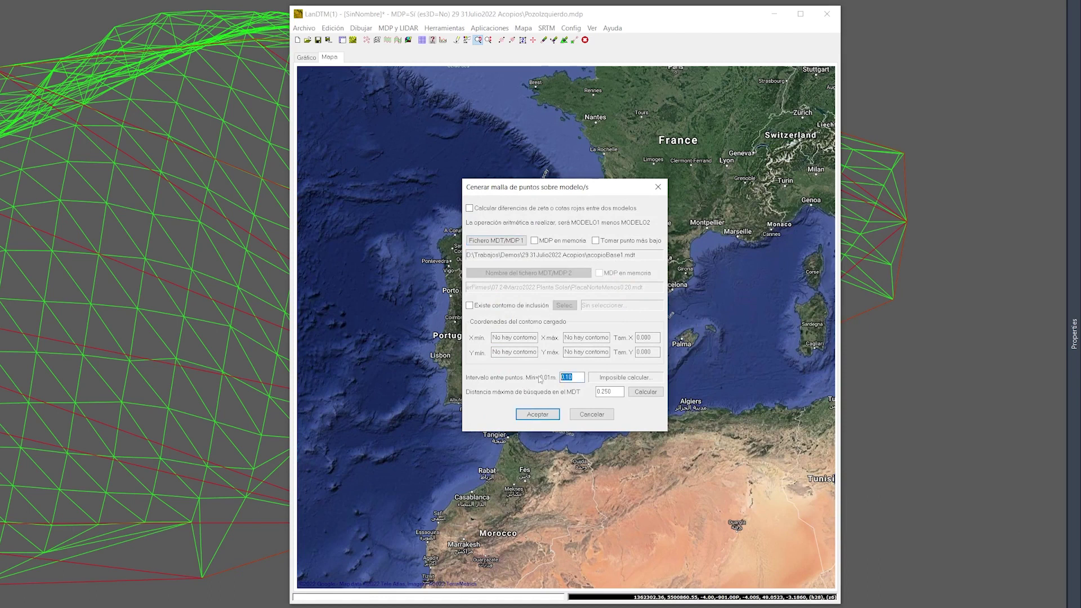
{"action": "left_click_drag", "start_coordinate": [617, 392], "coordinate": [588, 389]}
{"action": "type", "text": "1"}
{"action": "left_click", "coordinate": [538, 413]}
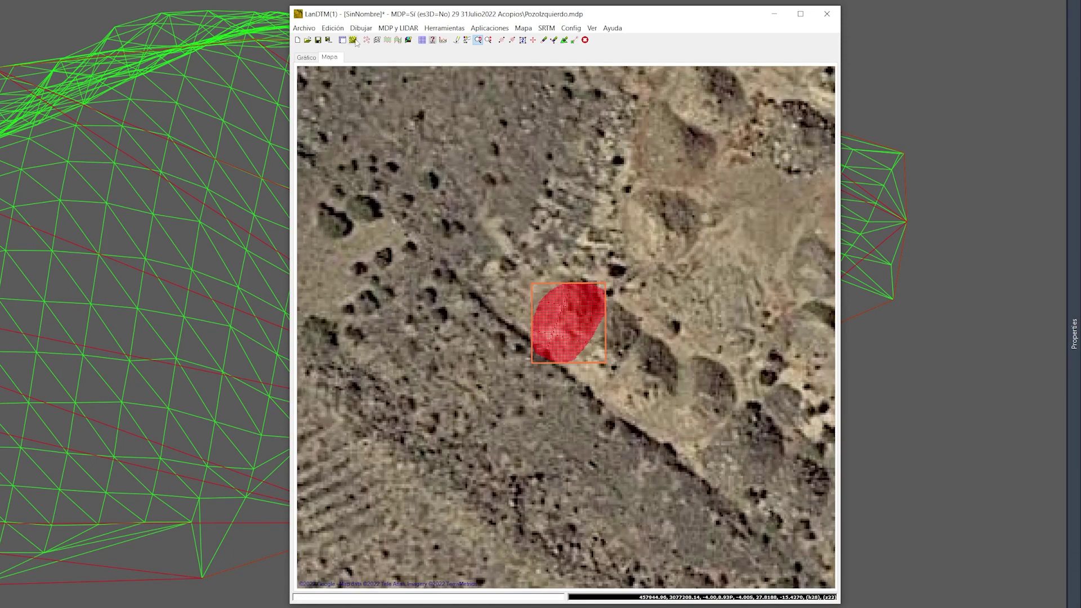
Triangulate the grid points into a new MDT with Crear el MDT.
{"action": "left_click", "coordinate": [333, 29]}
{"action": "left_click", "coordinate": [342, 54]}
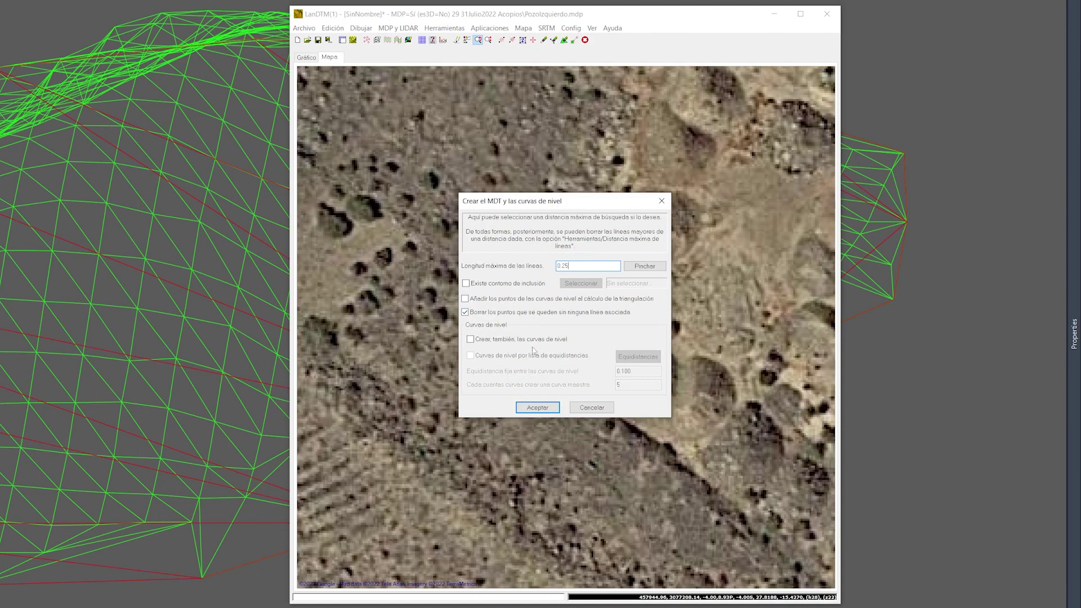
{"action": "left_click", "coordinate": [535, 407]}
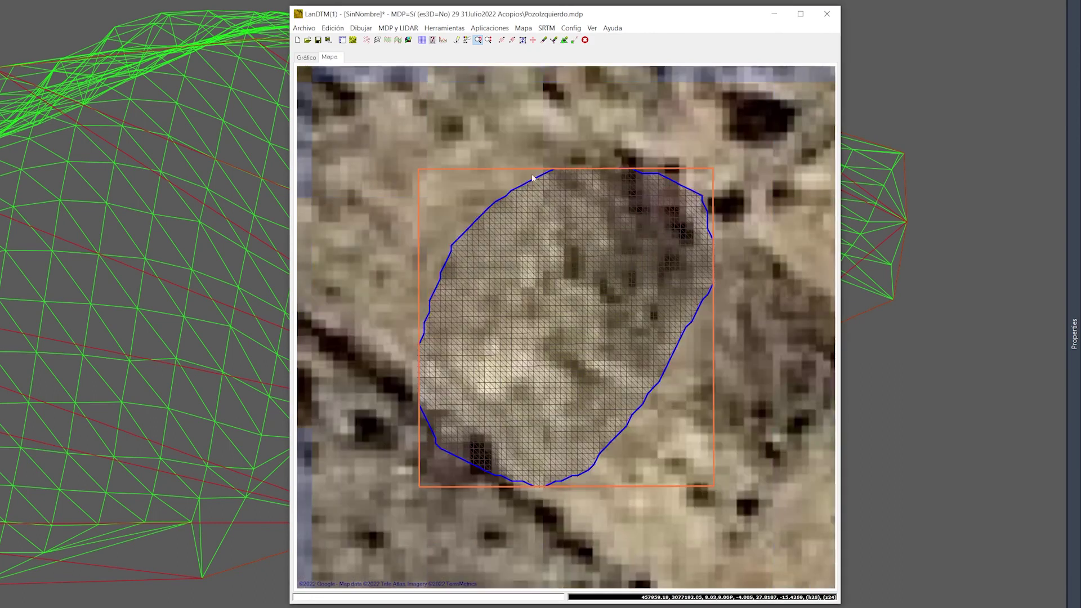
Draw the dense base mesh lines into AutoCAD on layer LINEASMDTBASE.
{"action": "left_click", "coordinate": [361, 29]}
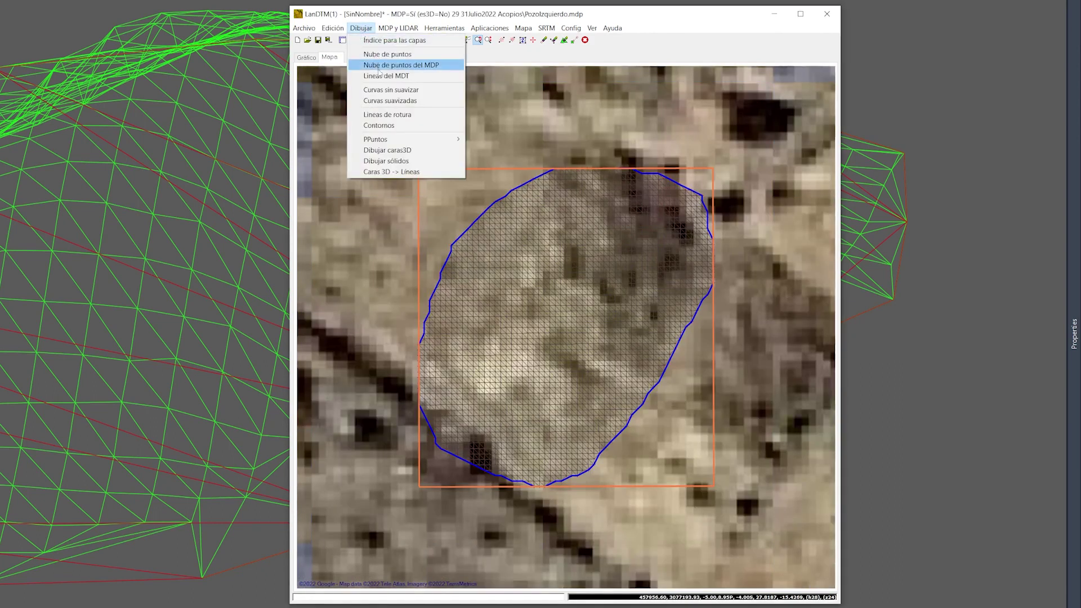
{"action": "left_click", "coordinate": [382, 75]}
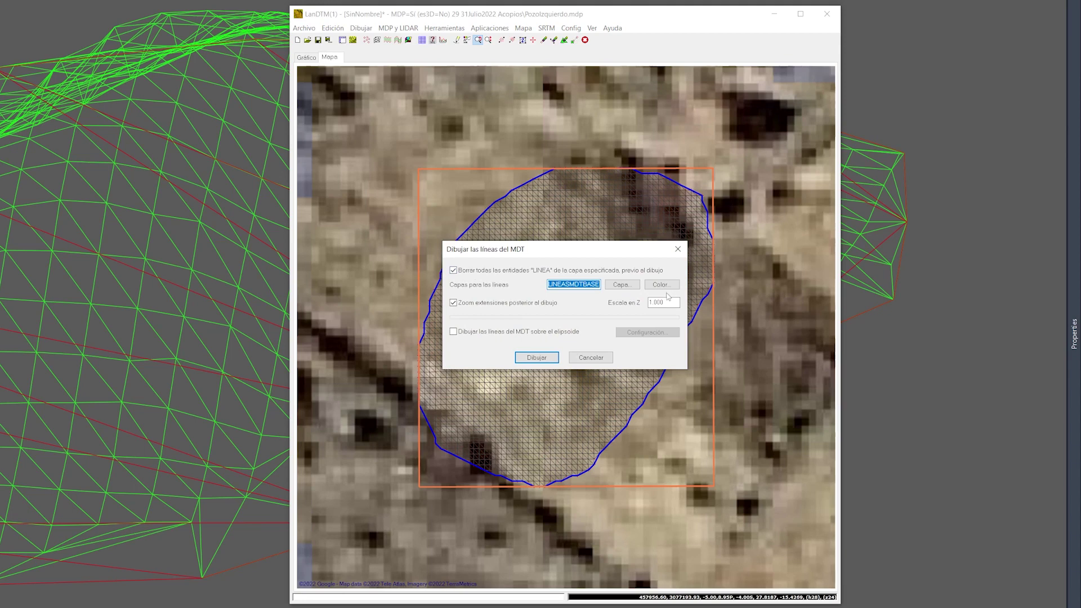
{"action": "left_click", "coordinate": [537, 359]}
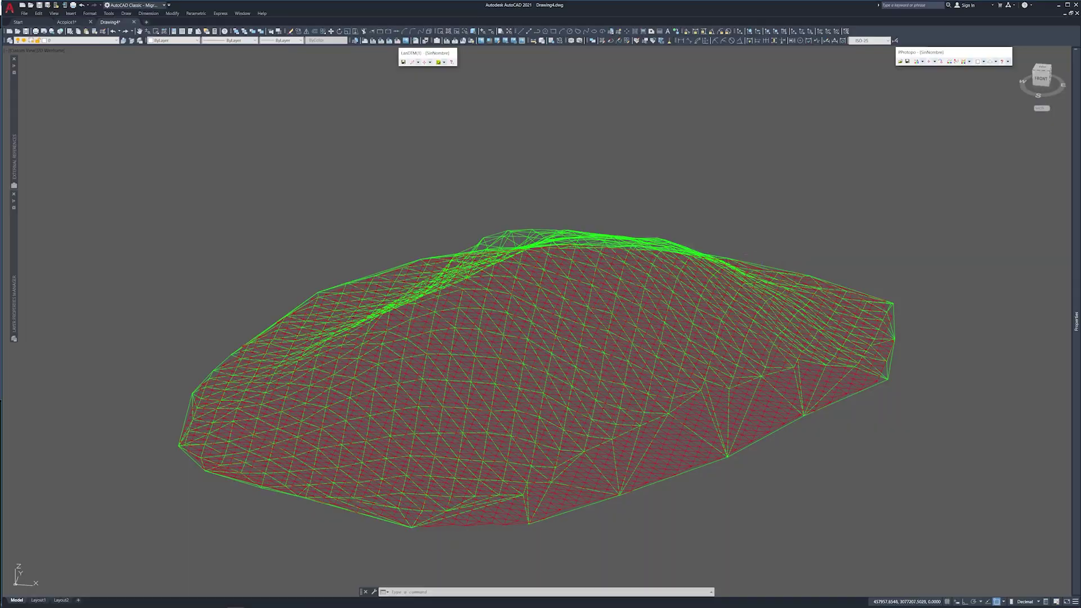
Orbit to a low side-on view, then a higher view, of the stockpile over the base mesh.
{"action": "mouse_move", "coordinate": [563, 338]}
{"action": "middle_mouse_down", "text": "shift"}
{"action": "mouse_move", "coordinate": [642, 342]}
{"action": "mouse_move", "coordinate": [107, 462]}
{"action": "mouse_move", "coordinate": [324, 491]}
{"action": "mouse_move", "coordinate": [424, 366]}
{"action": "mouse_move", "coordinate": [447, 275]}
{"action": "middle_mouse_up", "text": "shift"}
{"action": "mouse_move", "coordinate": [258, 405]}
{"action": "middle_mouse_down", "text": "shift"}
{"action": "mouse_move", "coordinate": [260, 429]}
{"action": "mouse_move", "coordinate": [355, 449]}
{"action": "mouse_move", "coordinate": [387, 430]}
{"action": "mouse_move", "coordinate": [87, 430]}
{"action": "mouse_move", "coordinate": [96, 439]}
{"action": "mouse_move", "coordinate": [132, 431]}
{"action": "middle_mouse_up", "text": "shift"}
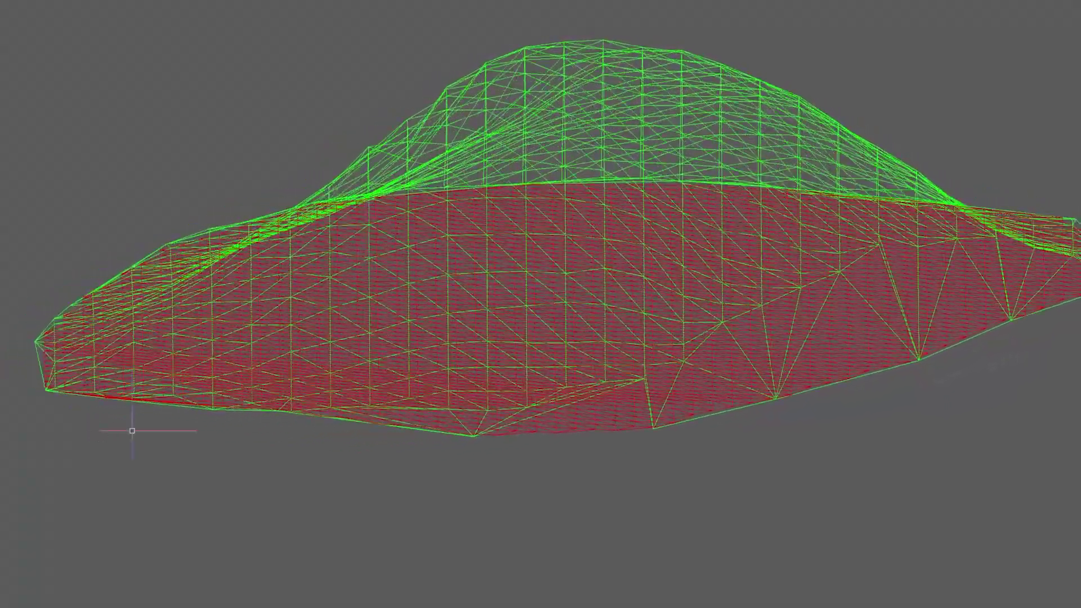